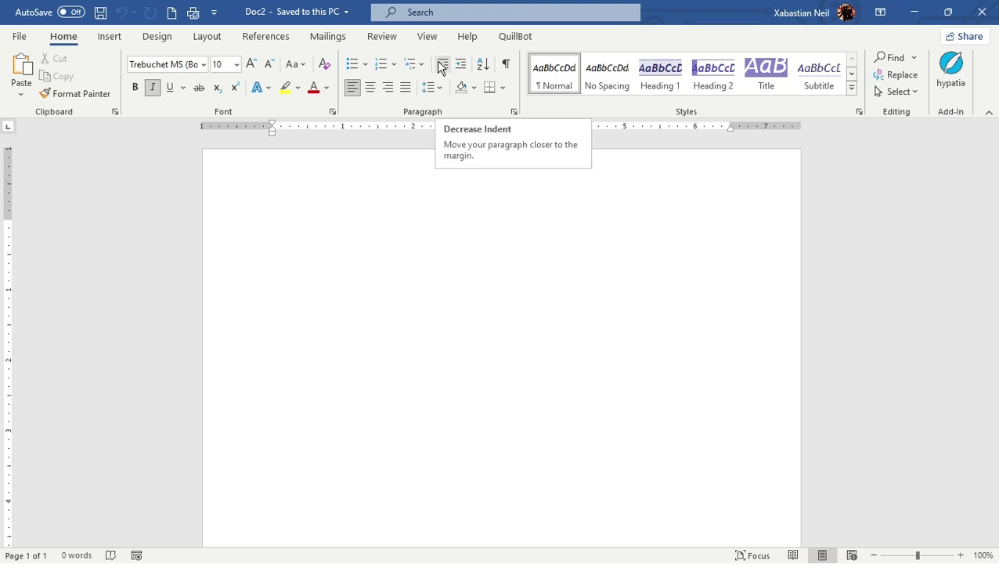
# Step: In the blank Doc2 document, bring up the Insert tab's list of picture sources
pyautogui.click(98, 41)
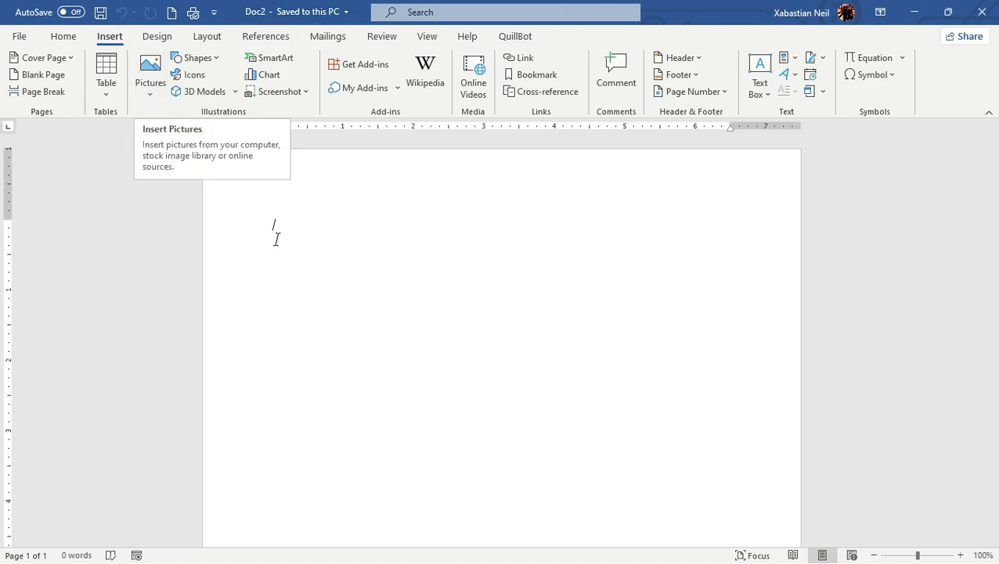
pyautogui.click(151, 91)
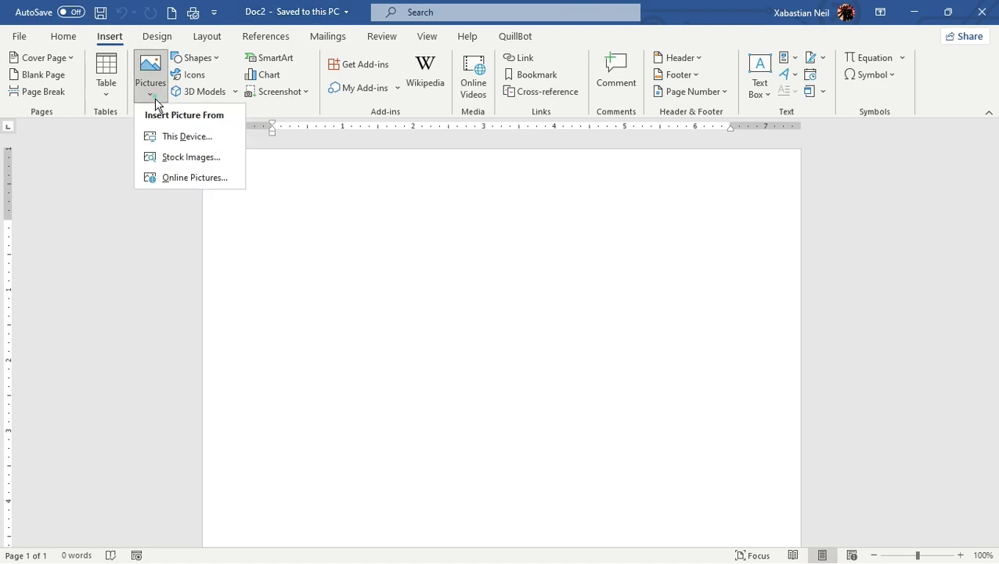
# Step: Insert the photo pexels-chris-hepworth-15860715 from this device onto the page
pyautogui.click(225, 139)
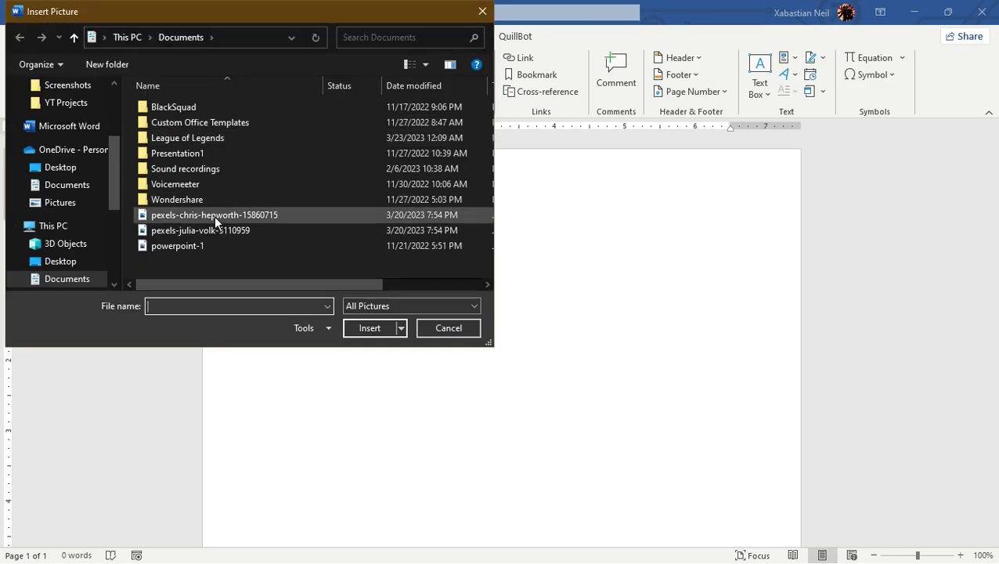
pyautogui.doubleClick(223, 218)
pyautogui.click(238, 225)
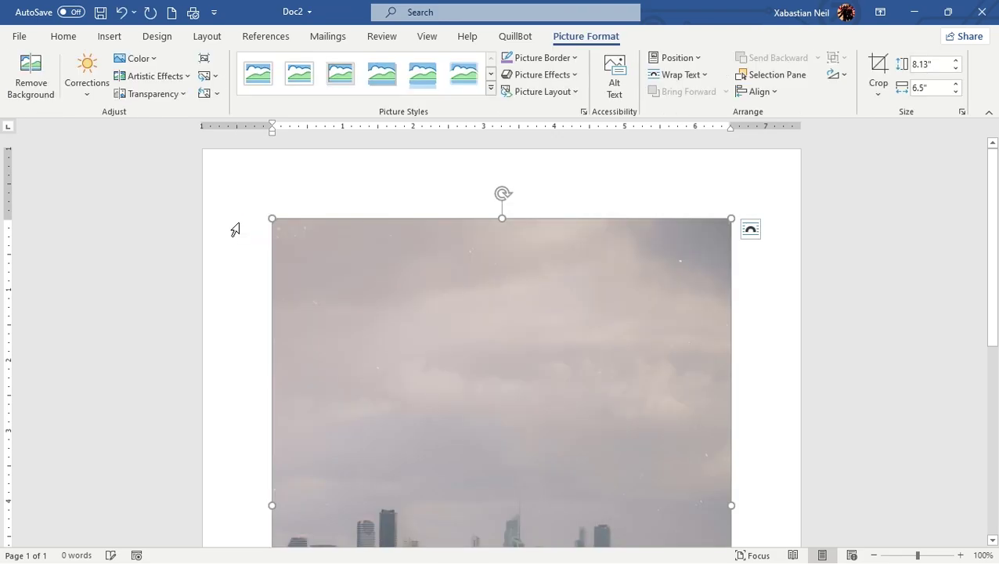
pyautogui.scroll(-10, 510, 361)
pyautogui.scroll(10, 524, 350)
pyautogui.scroll(-8, 525, 314)
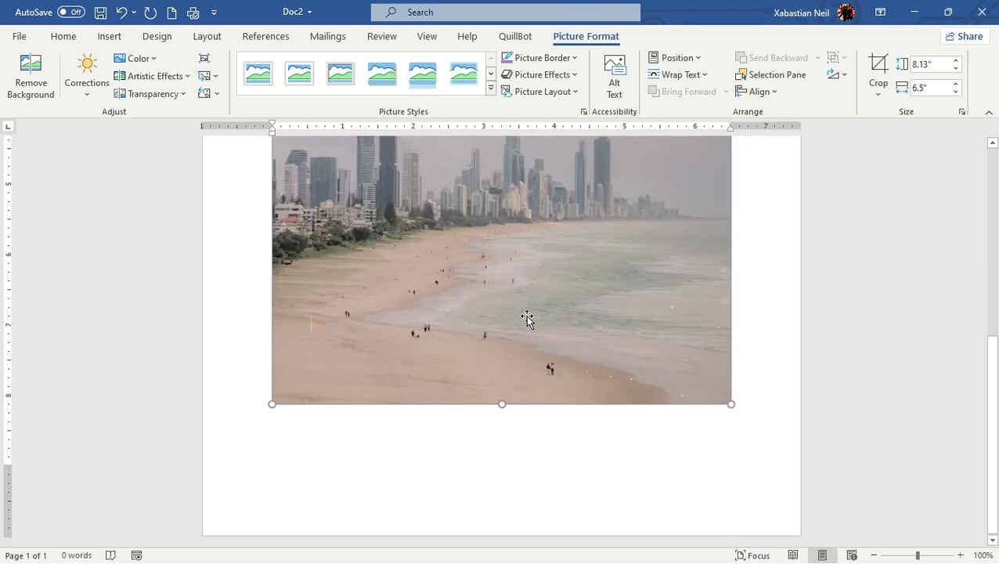
pyautogui.scroll(5, 526, 320)
pyautogui.scroll(3, 419, 250)
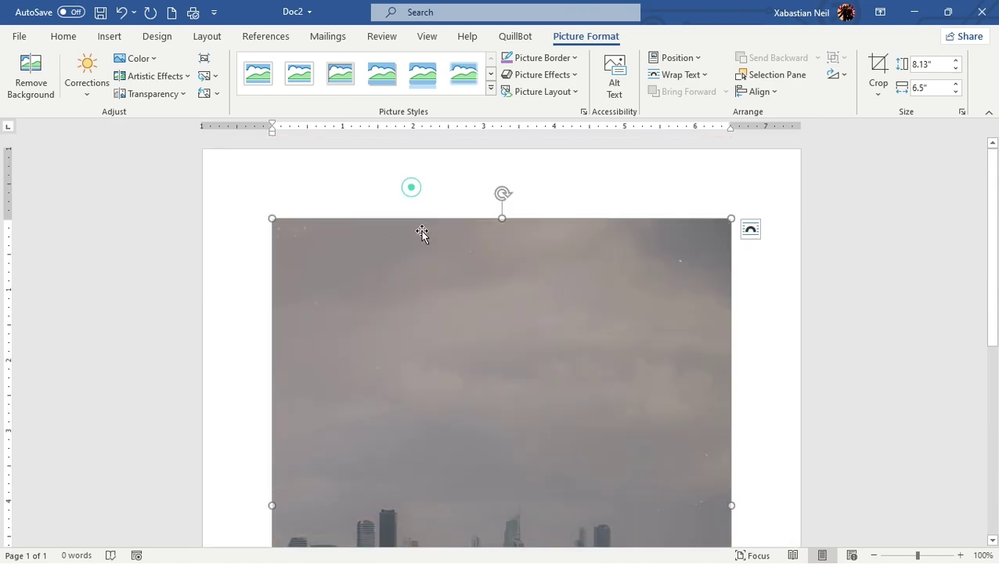
# Step: Briefly open and leave the header, then select the beach photo and start cropping it
pyautogui.doubleClick(421, 166)
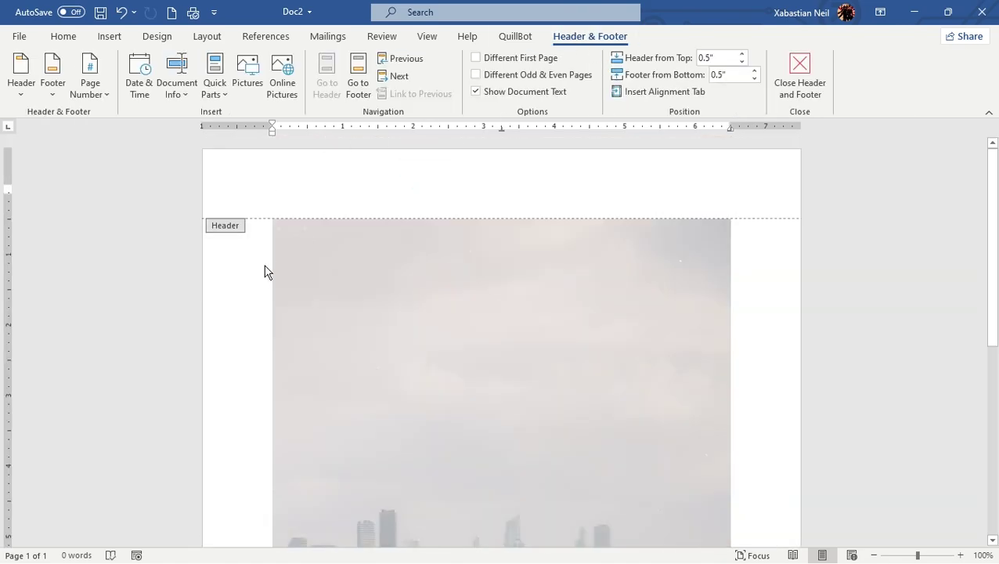
pyautogui.doubleClick(223, 313)
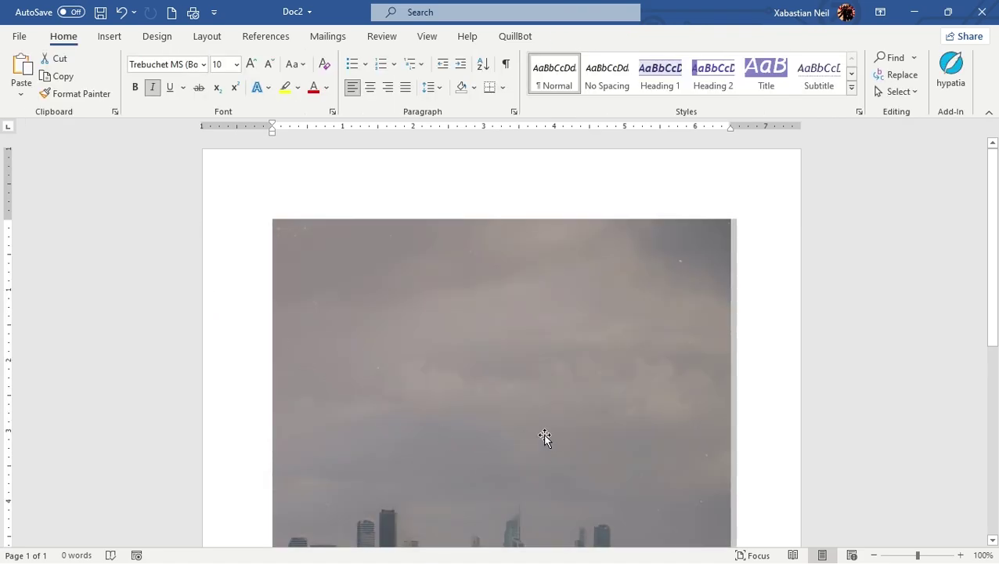
pyautogui.click(544, 434)
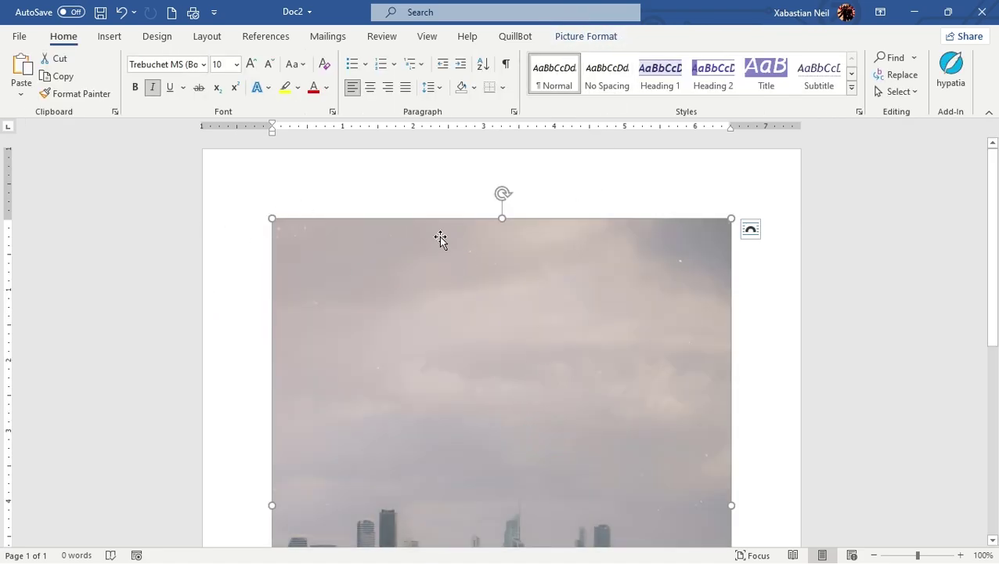
pyautogui.scroll(-3, 568, 369)
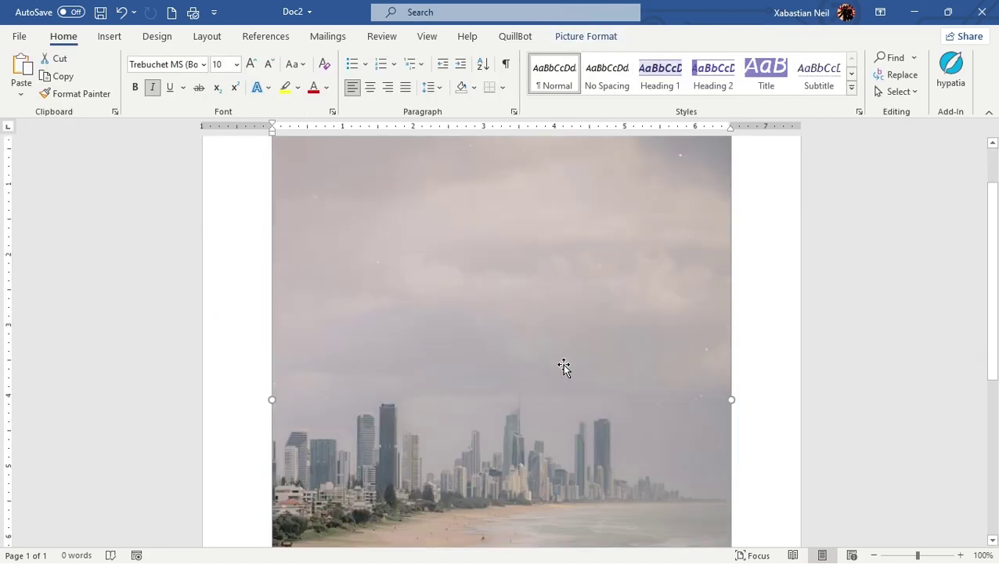
pyautogui.click(589, 39)
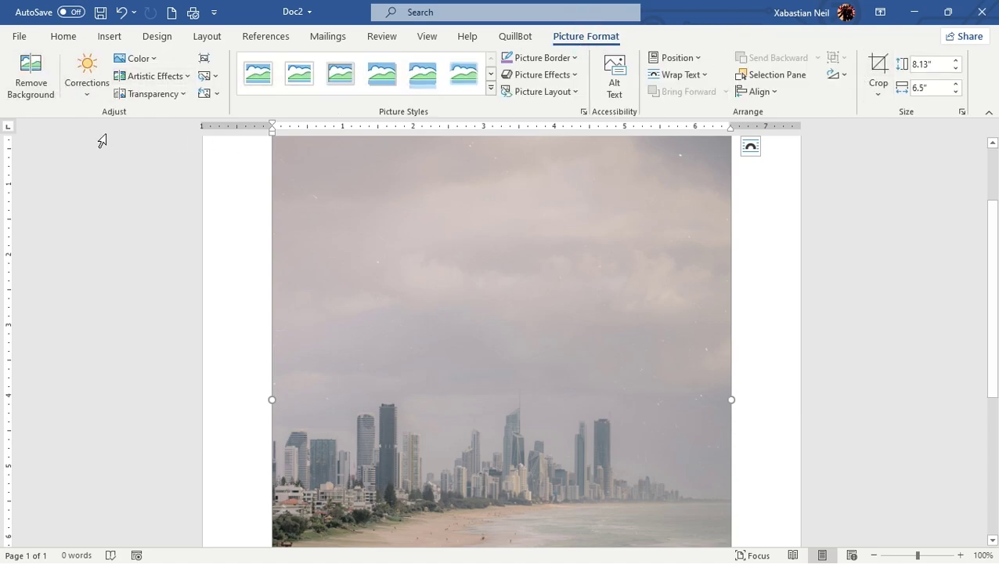
pyautogui.scroll(-6, 418, 272)
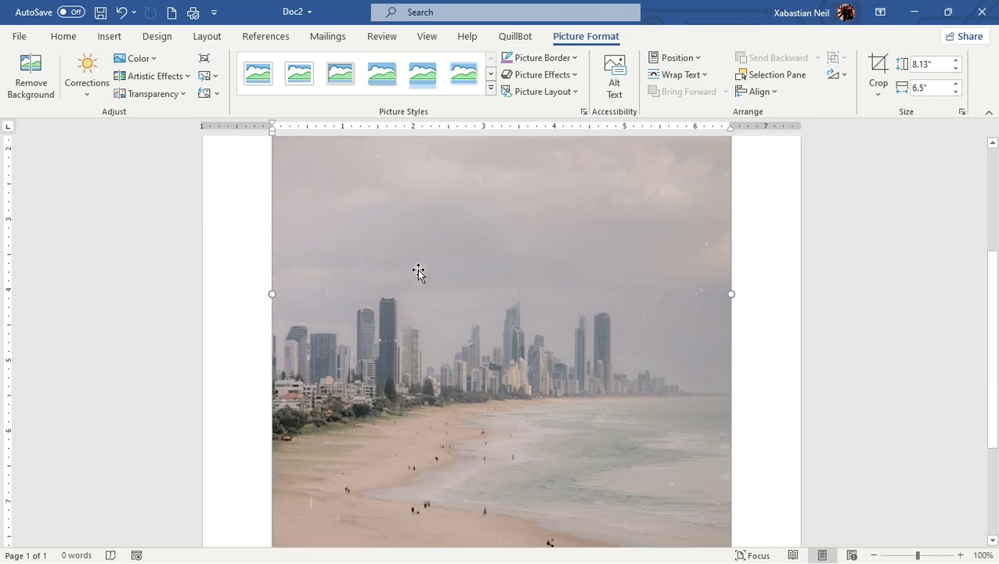
pyautogui.scroll(5, 431, 279)
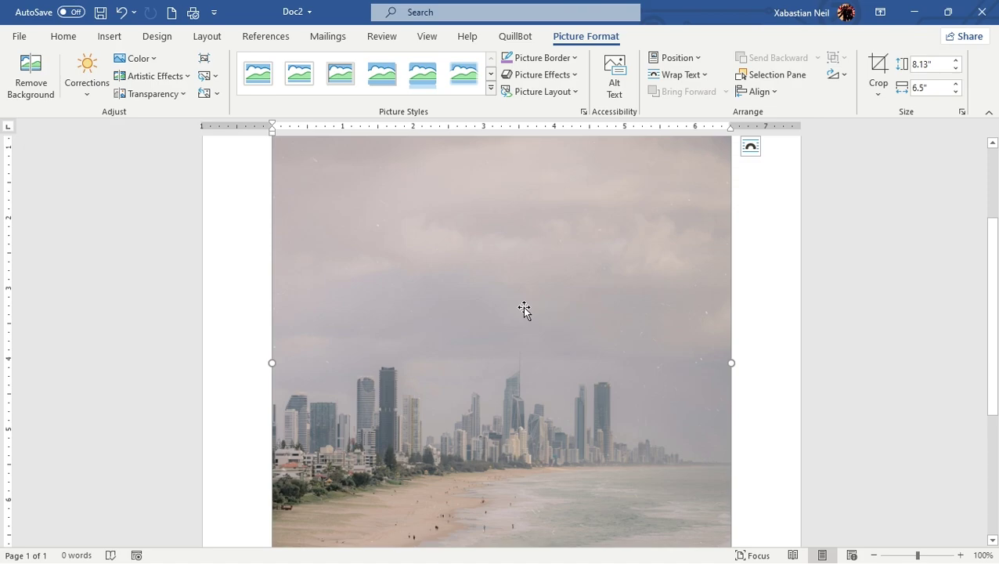
pyautogui.scroll(3, 644, 296)
pyautogui.scroll(-5, 526, 372)
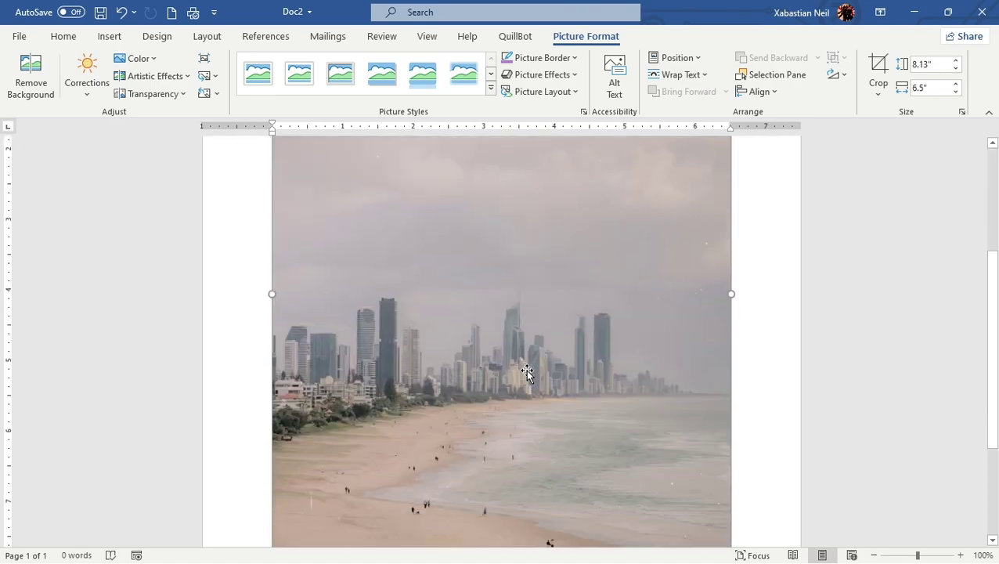
pyautogui.click(880, 84)
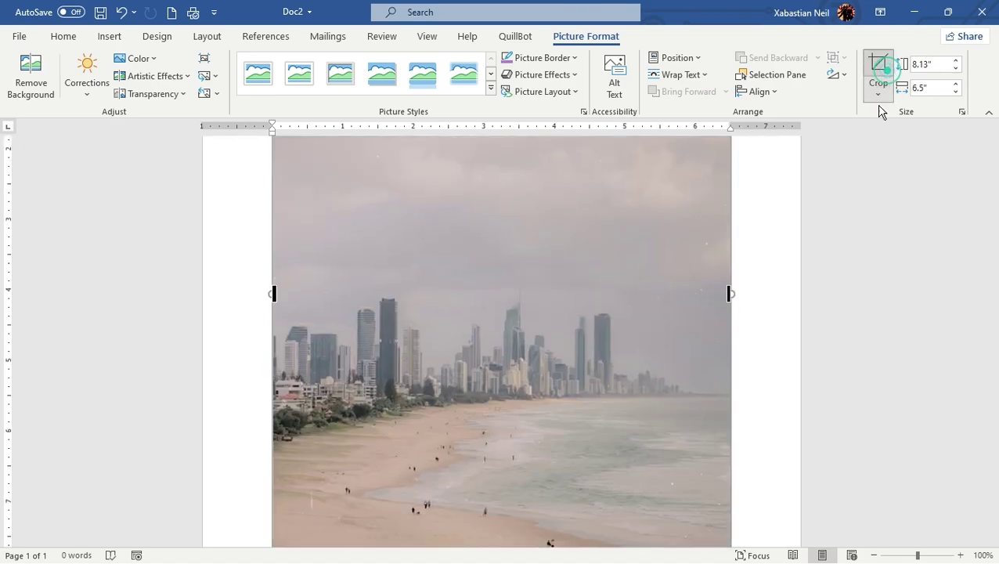
# Step: Crop most of the sky and a thin bottom strip off the beach photo
pyautogui.scroll(3, 517, 236)
pyautogui.scroll(3, 504, 220)
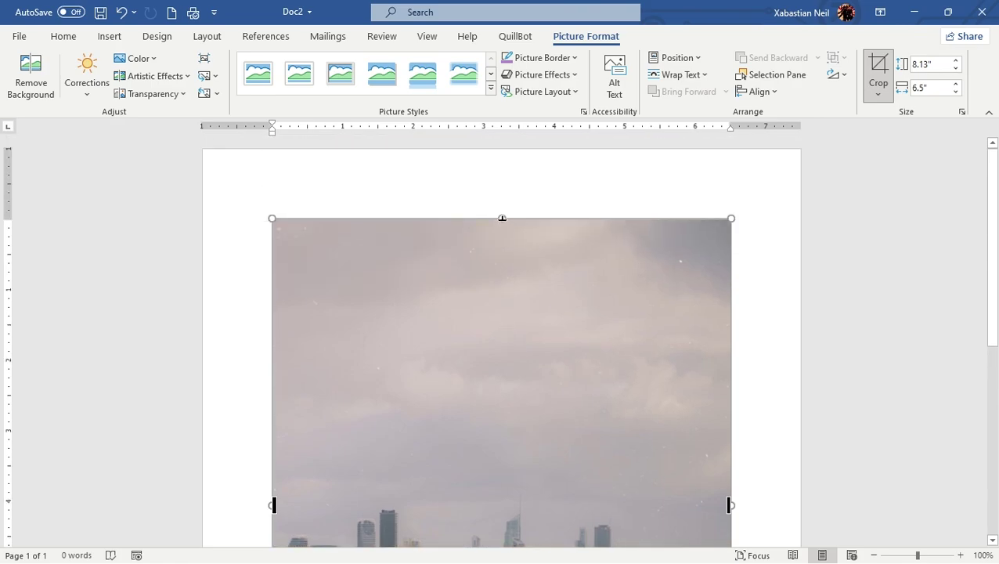
pyautogui.moveTo(502, 219); pyautogui.dragTo(489, 419)
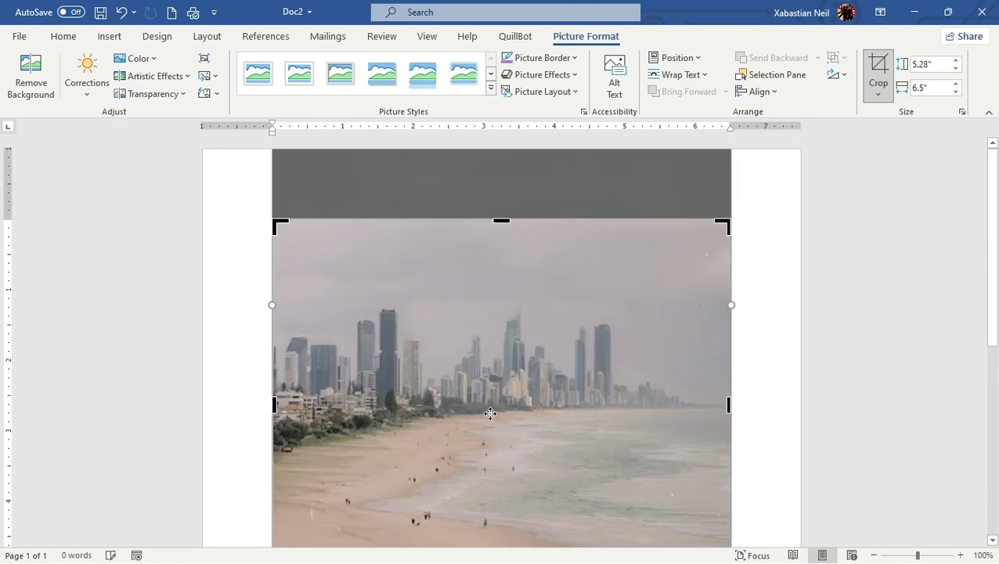
pyautogui.scroll(-1, 489, 413)
pyautogui.scroll(-2, 489, 413)
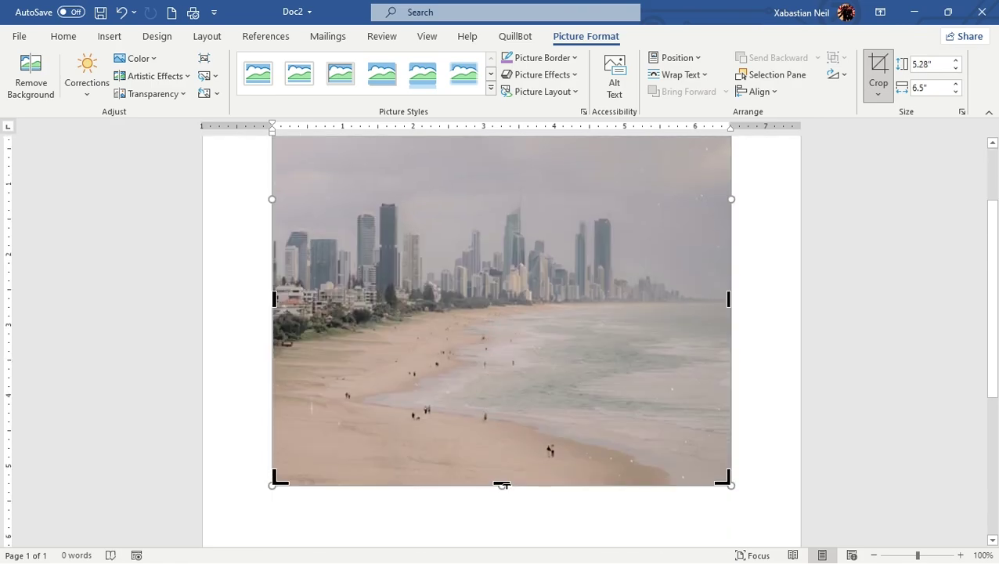
pyautogui.moveTo(504, 483); pyautogui.dragTo(505, 473)
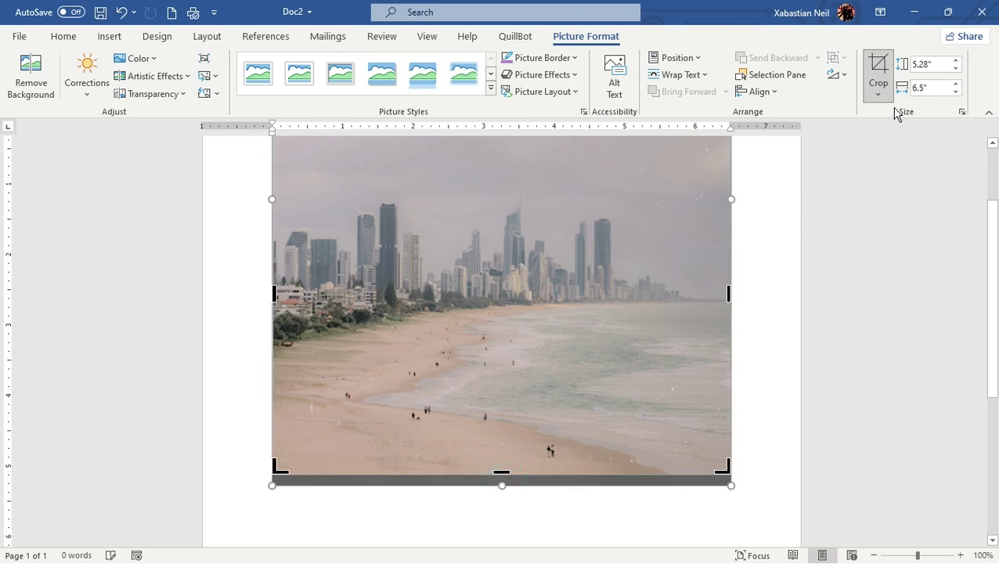
pyautogui.click(876, 68)
# Step: Adjust the cropped photo to 5.13 by 6.5 inches, then deselect it
pyautogui.scroll(3, 775, 257)
pyautogui.click(540, 395)
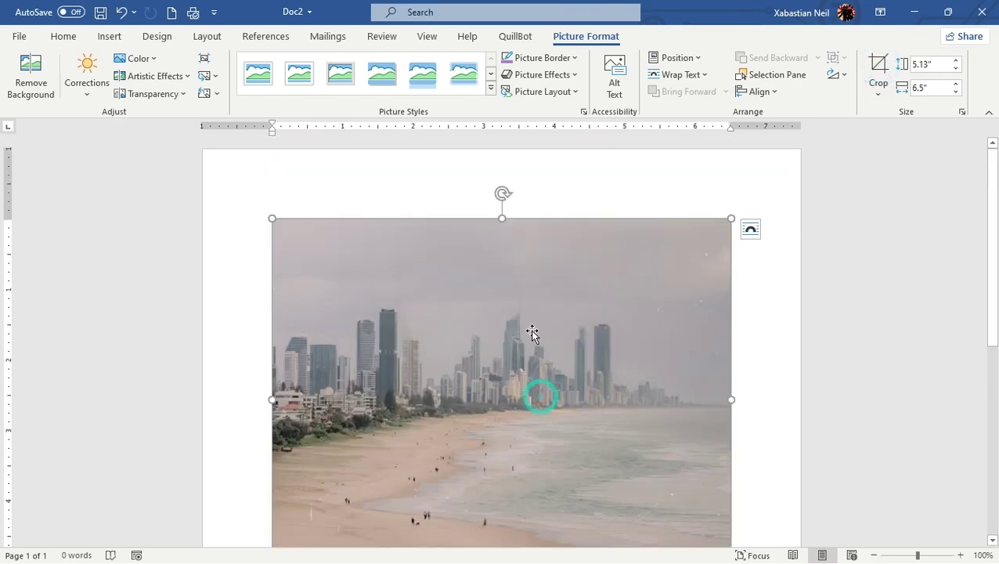
pyautogui.scroll(-7, 537, 306)
pyautogui.scroll(-4, 533, 304)
pyautogui.scroll(11, 533, 308)
pyautogui.moveTo(510, 347); pyautogui.dragTo(404, 291)
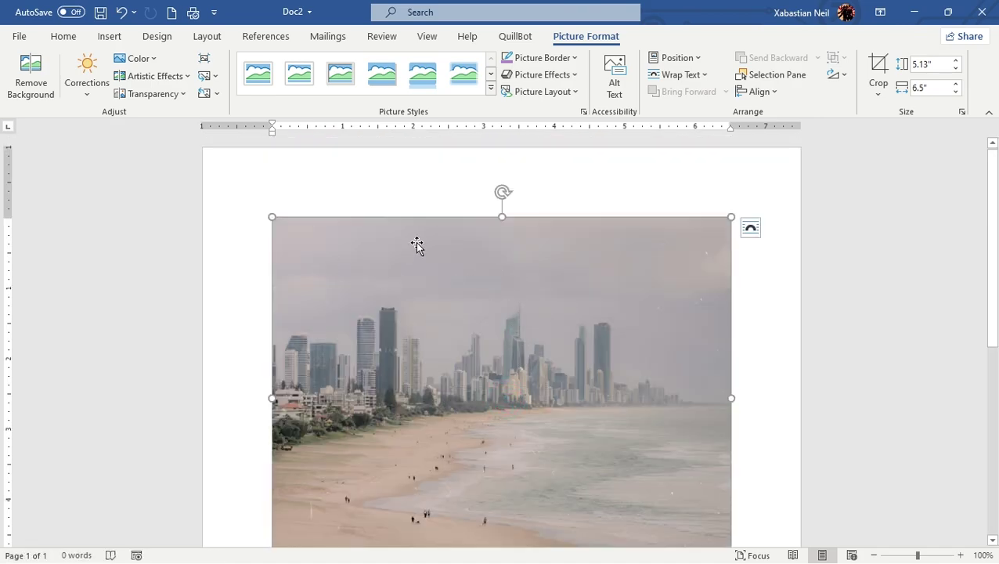
pyautogui.moveTo(501, 193); pyautogui.dragTo(498, 292)
pyautogui.click(771, 294)
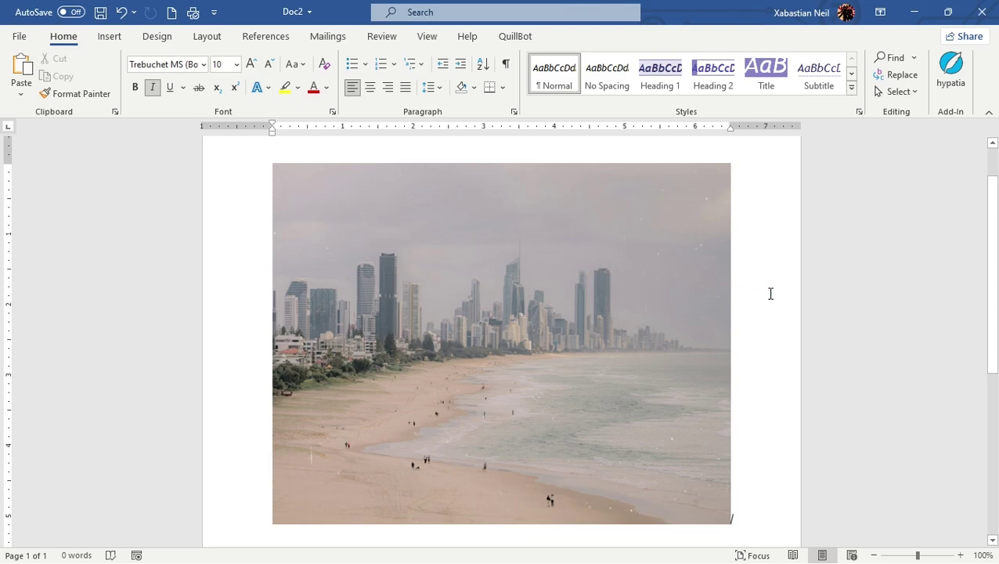
pyautogui.scroll(-5, 746, 146)
pyautogui.scroll(5, 591, 274)
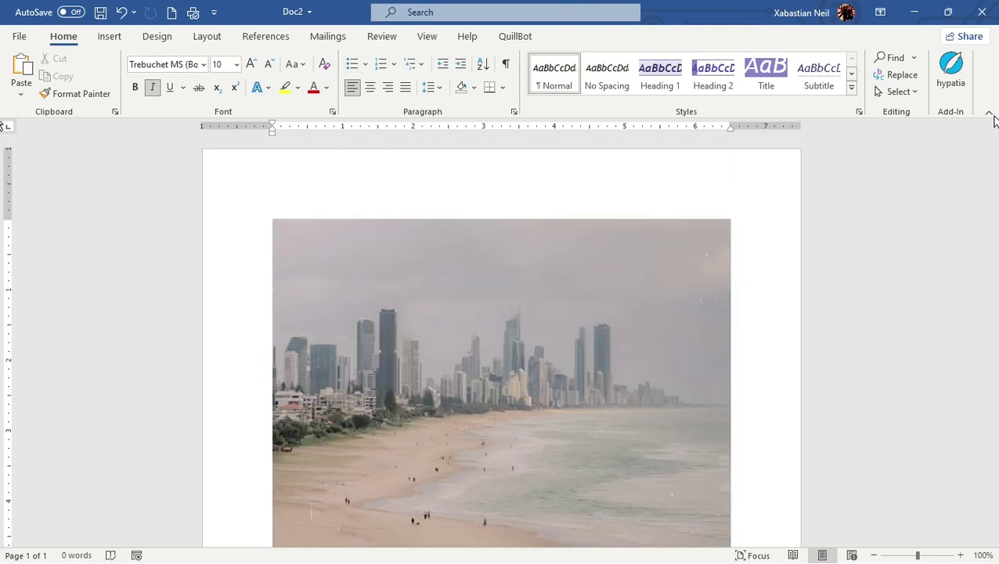
pyautogui.click(110, 37)
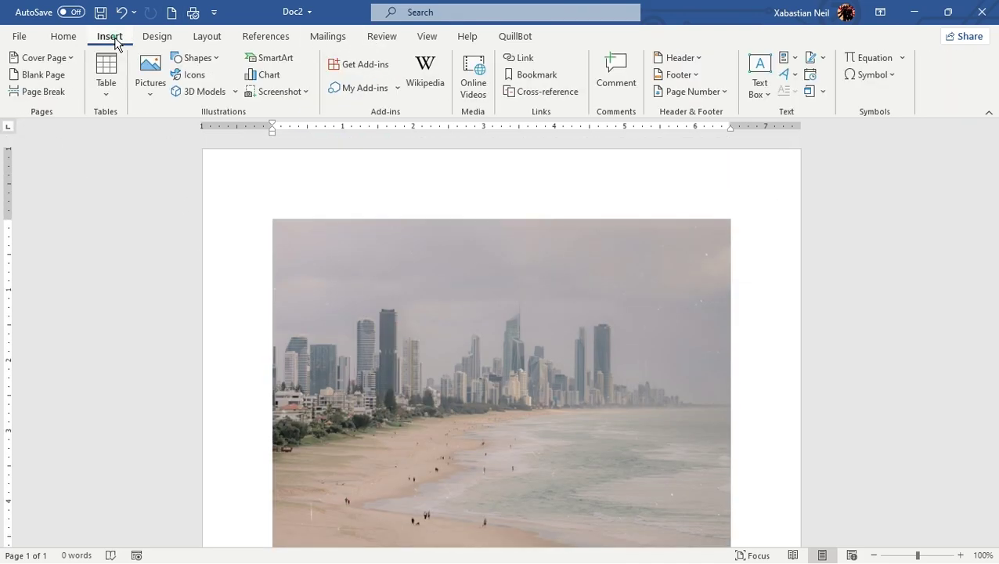
# Step: Browse Stock Images, select the yellow abstract image, and close the library without inserting it
pyautogui.click(150, 86)
pyautogui.click(210, 157)
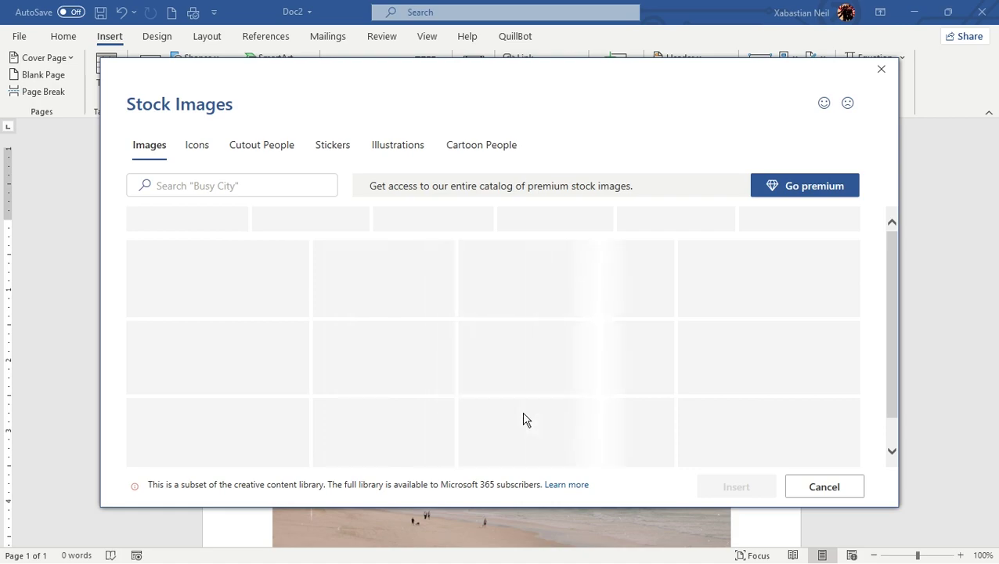
pyautogui.scroll(1, 329, 353)
pyautogui.scroll(-1, 210, 417)
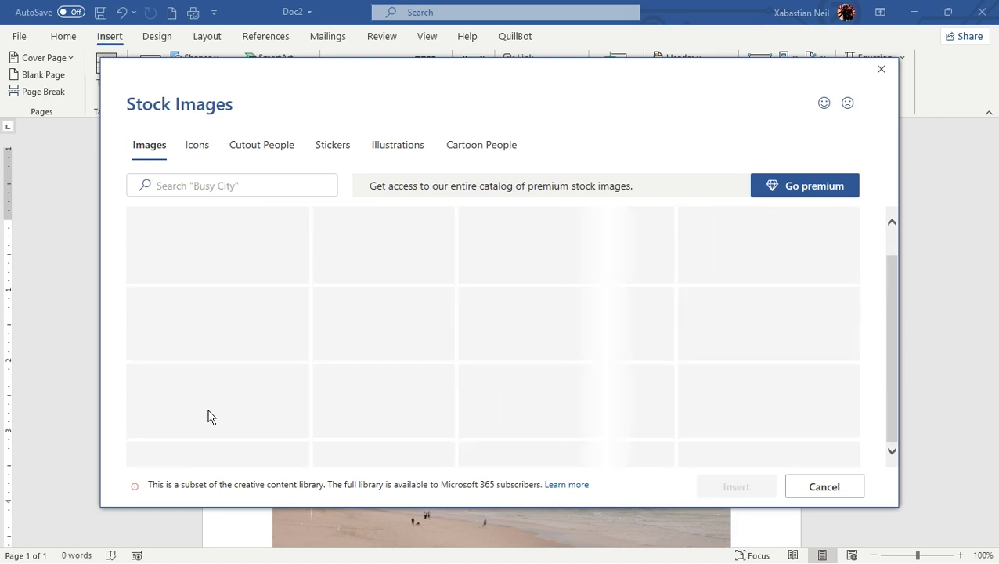
pyautogui.scroll(1, 251, 398)
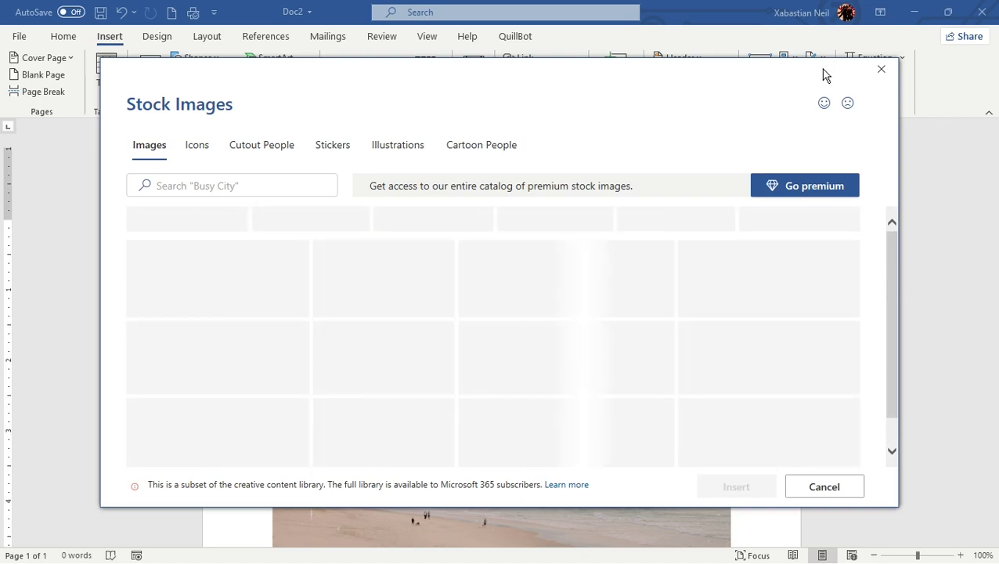
pyautogui.click(552, 317)
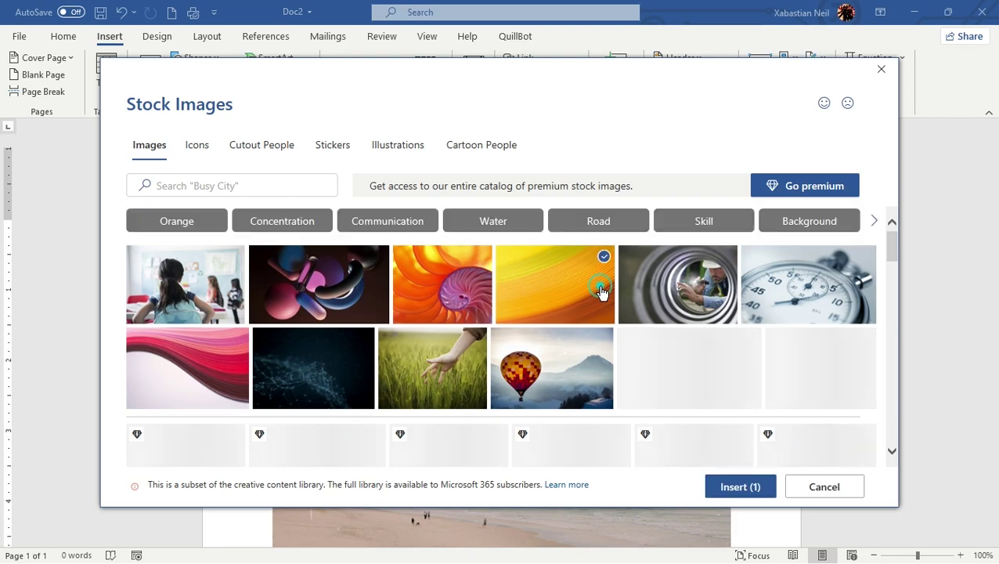
pyautogui.click(880, 69)
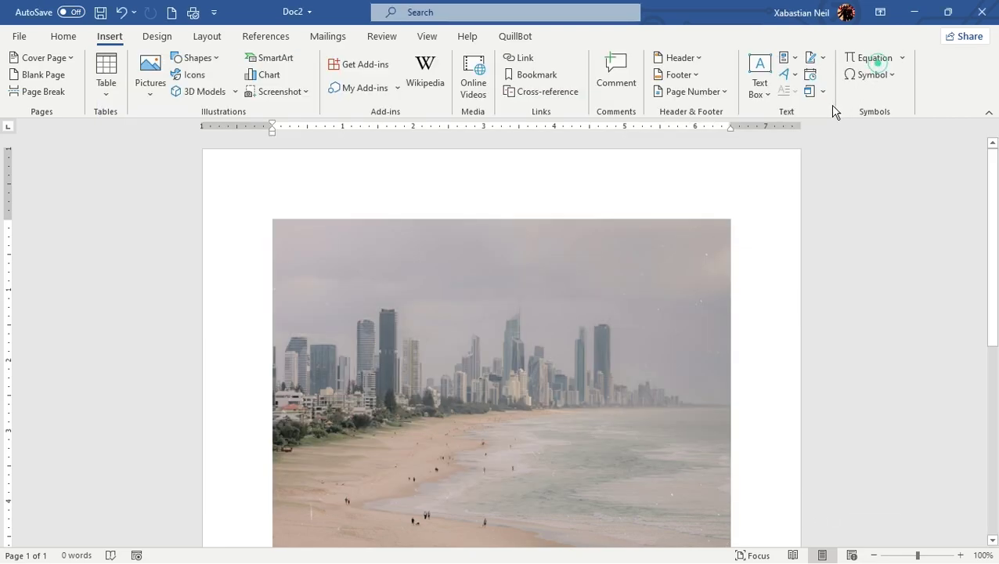
pyautogui.click(151, 94)
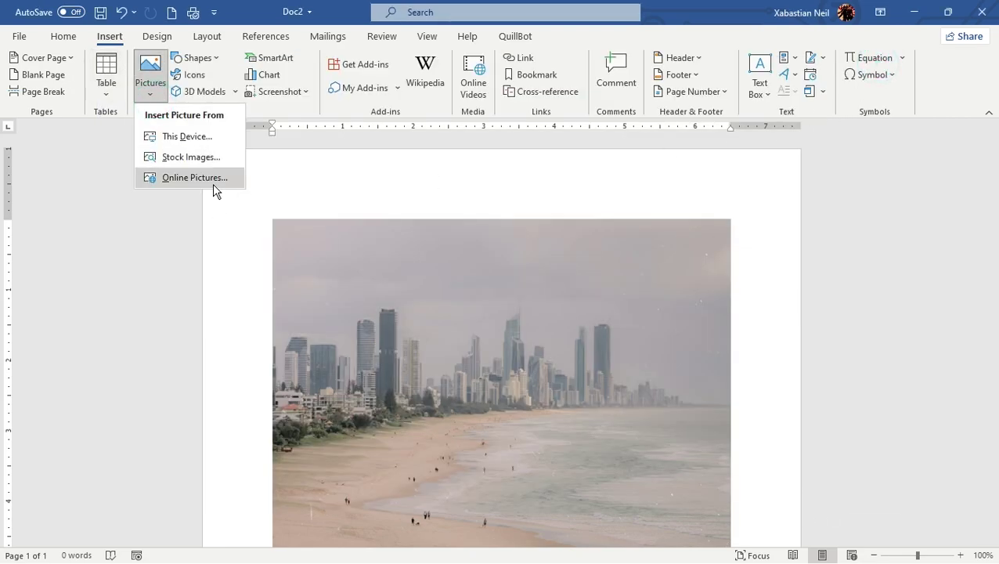
# Step: Browse Online Pictures' Background category, select the blue image, and close without inserting
pyautogui.click(218, 184)
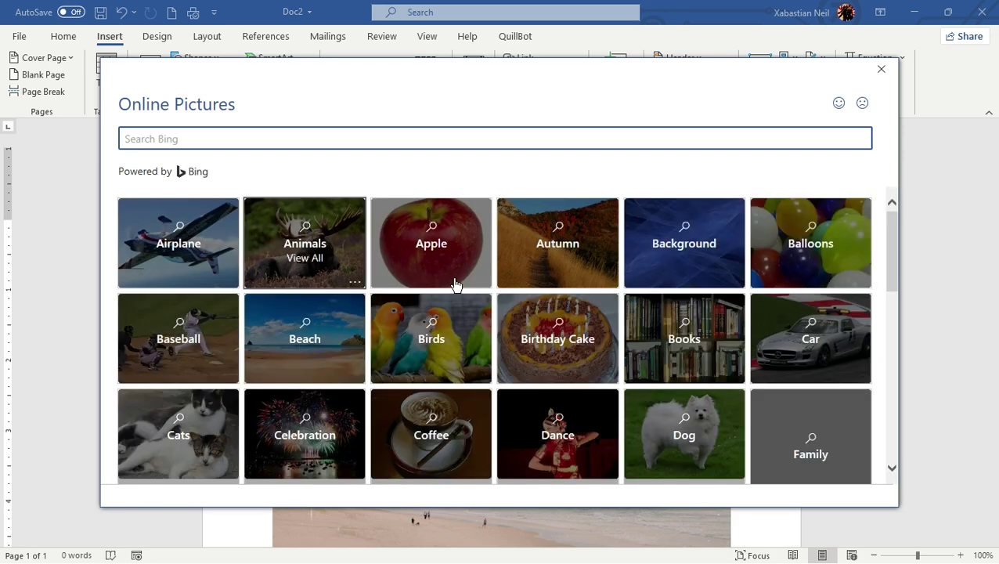
pyautogui.scroll(-6, 461, 294)
pyautogui.scroll(5, 466, 300)
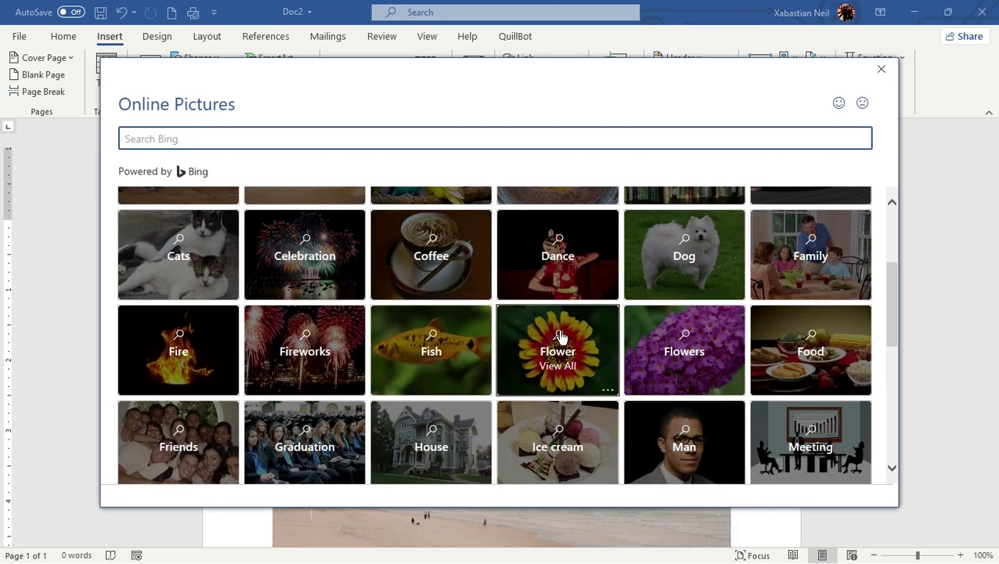
pyautogui.scroll(2, 303, 300)
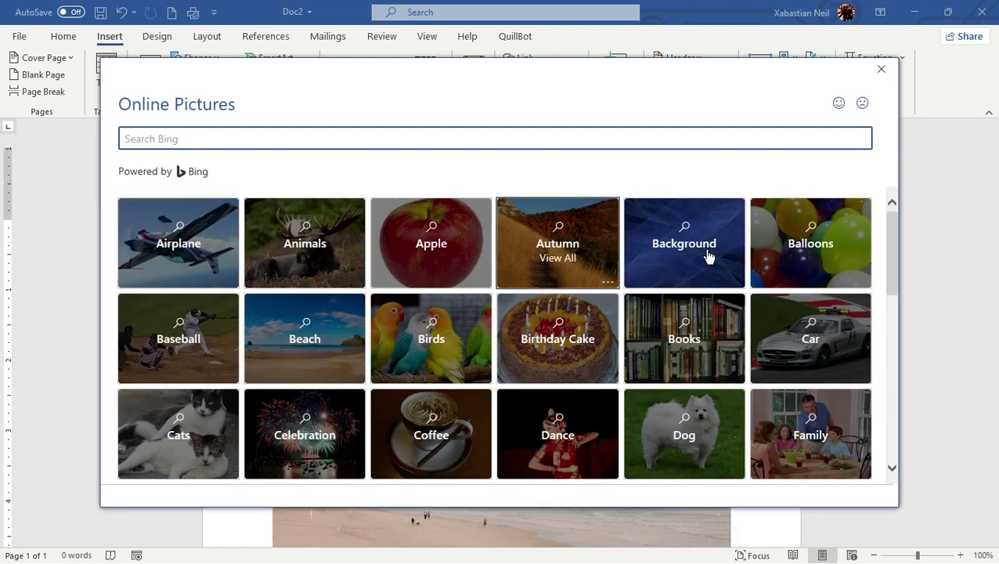
pyautogui.click(719, 226)
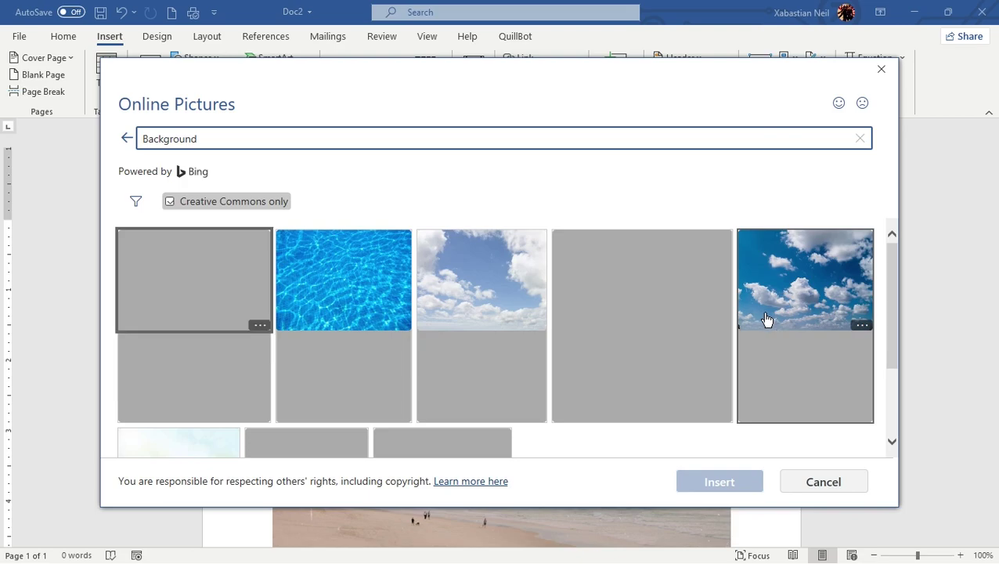
pyautogui.click(617, 302)
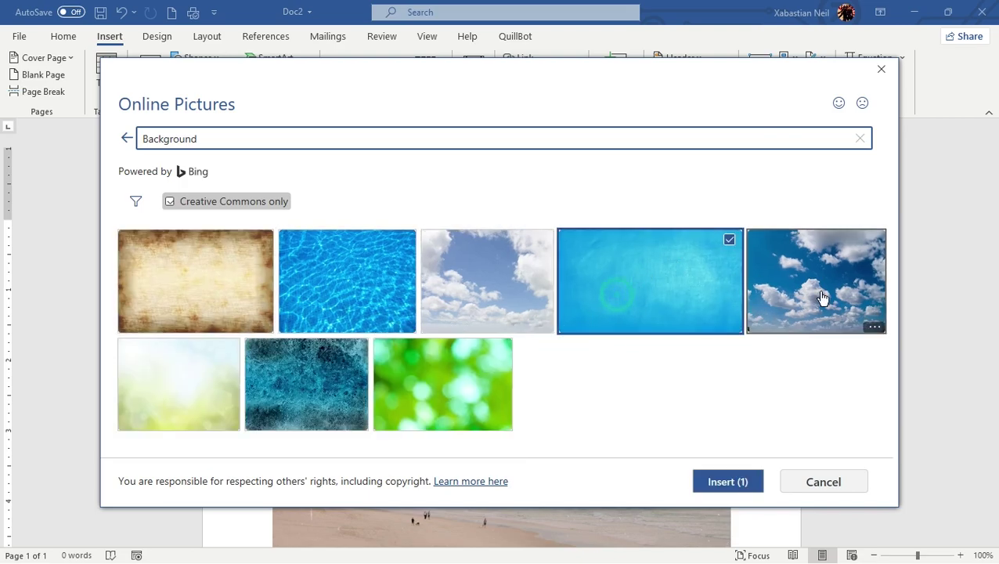
pyautogui.click(880, 70)
pyautogui.scroll(-3, 563, 379)
pyautogui.scroll(5, 629, 234)
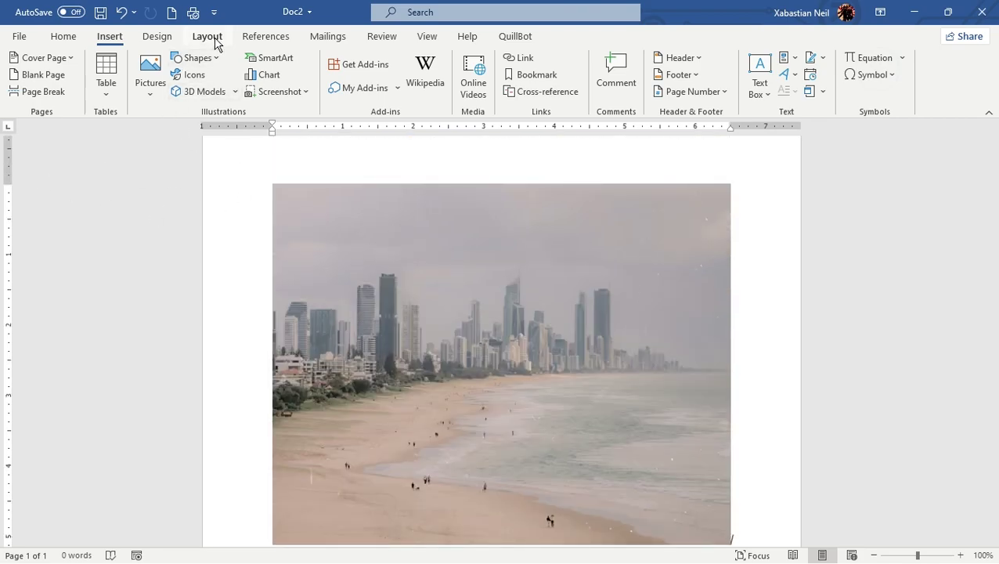
pyautogui.click(208, 61)
# Step: Draw a purple Multiply equation shape, 1.85 by 2.39 inches, below the beach photo
pyautogui.scroll(-2, 293, 202)
pyautogui.scroll(2, 296, 407)
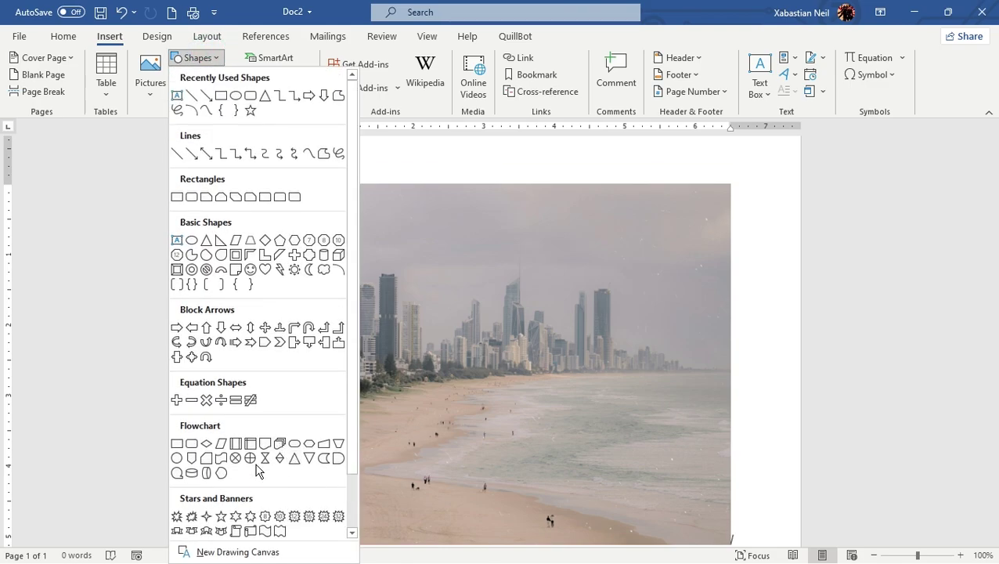
pyautogui.scroll(-2, 245, 425)
pyautogui.click(206, 337)
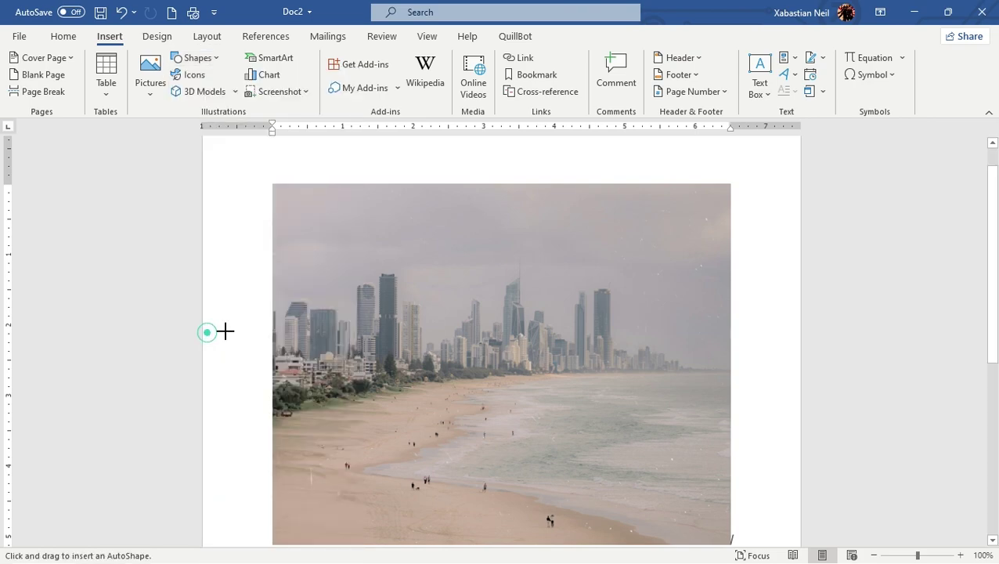
pyautogui.scroll(-8, 376, 336)
pyautogui.moveTo(263, 245); pyautogui.dragTo(375, 338)
pyautogui.moveTo(432, 377); pyautogui.dragTo(432, 376)
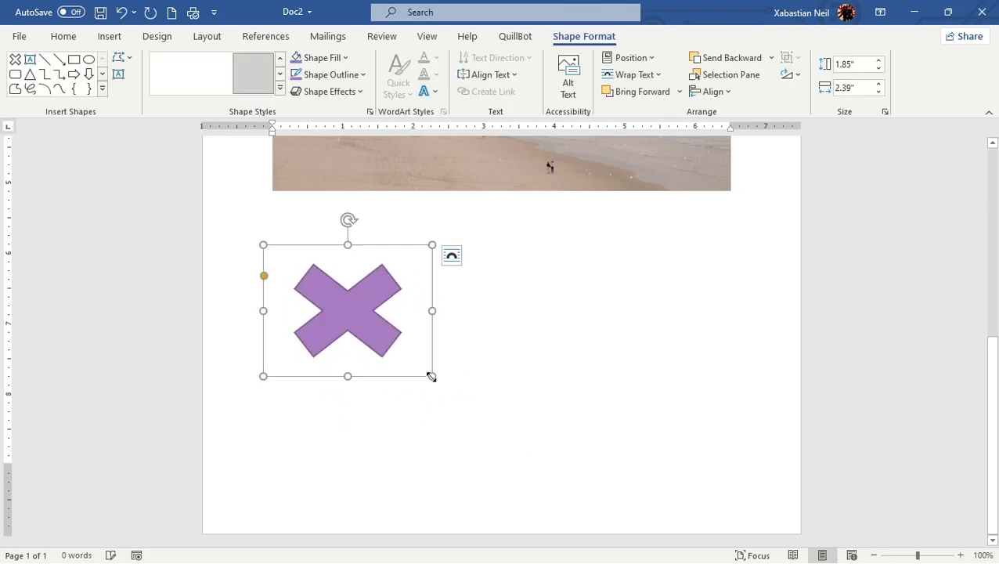
pyautogui.click(510, 361)
pyautogui.click(393, 333)
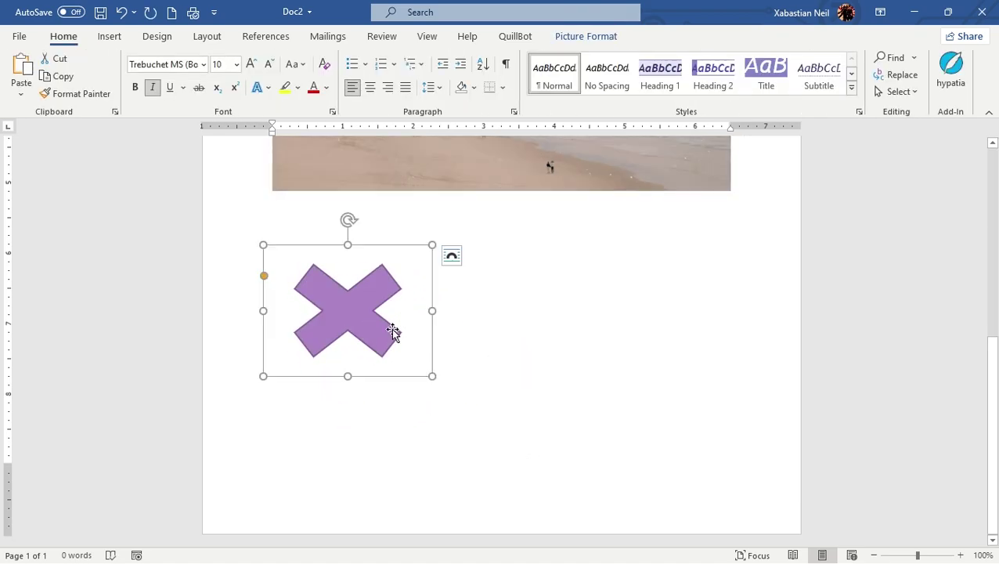
# Step: Set the purple X's shape outline to No Outline
pyautogui.click(542, 310)
pyautogui.click(354, 313)
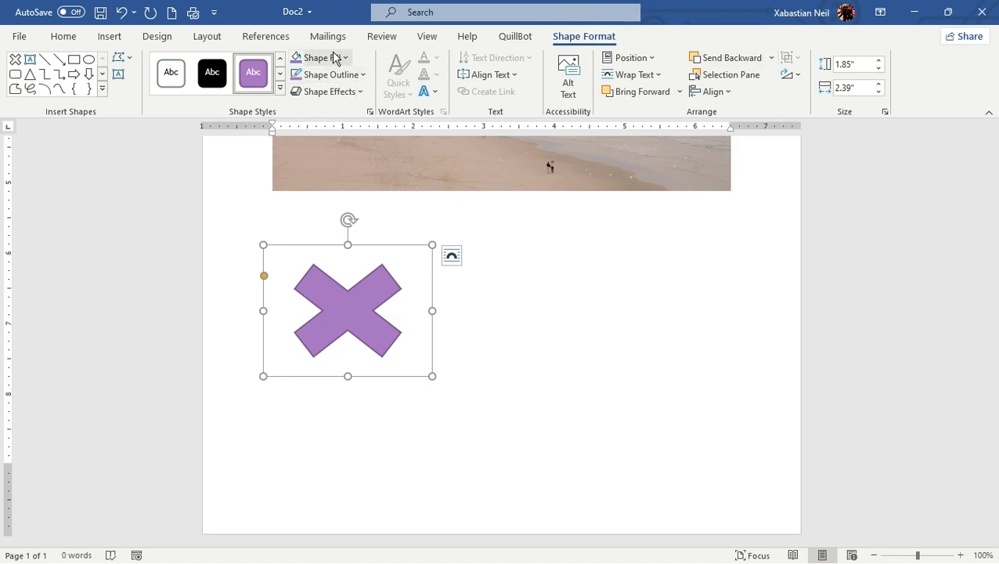
pyautogui.click(362, 75)
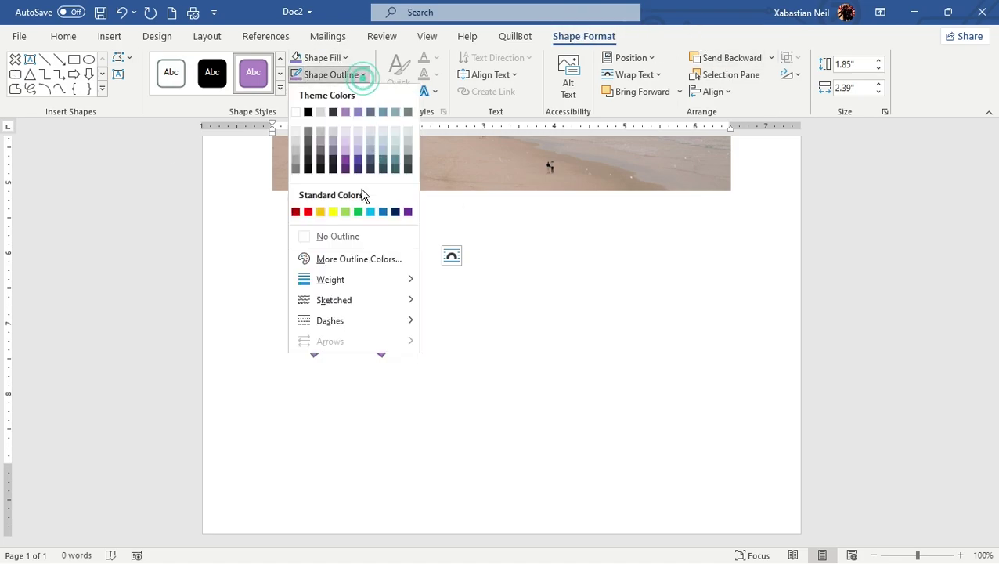
pyautogui.click(397, 234)
# Step: Set the X's text wrapping to Tight, leaving its fill colour unchanged
pyautogui.click(439, 371)
pyautogui.click(334, 313)
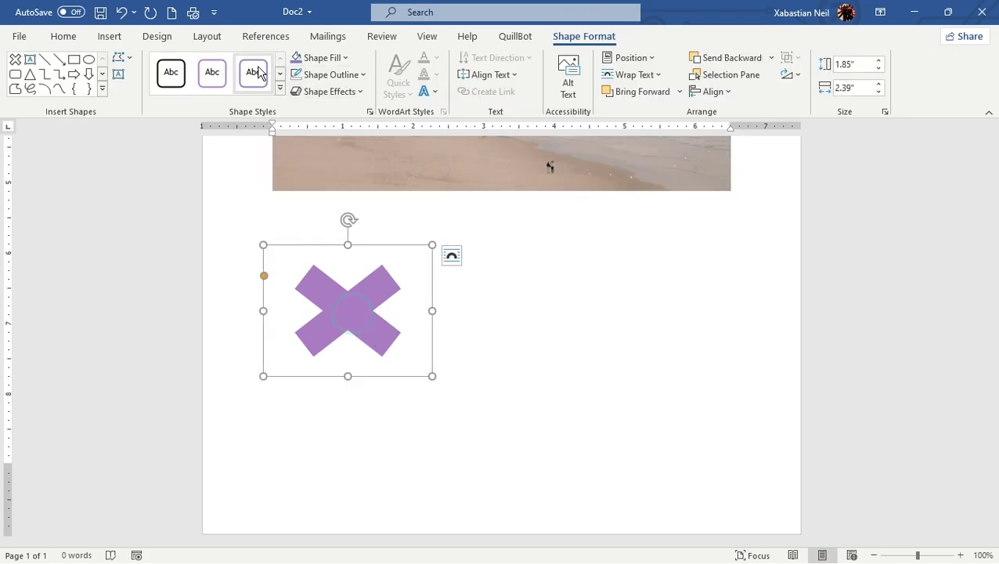
pyautogui.click(322, 57)
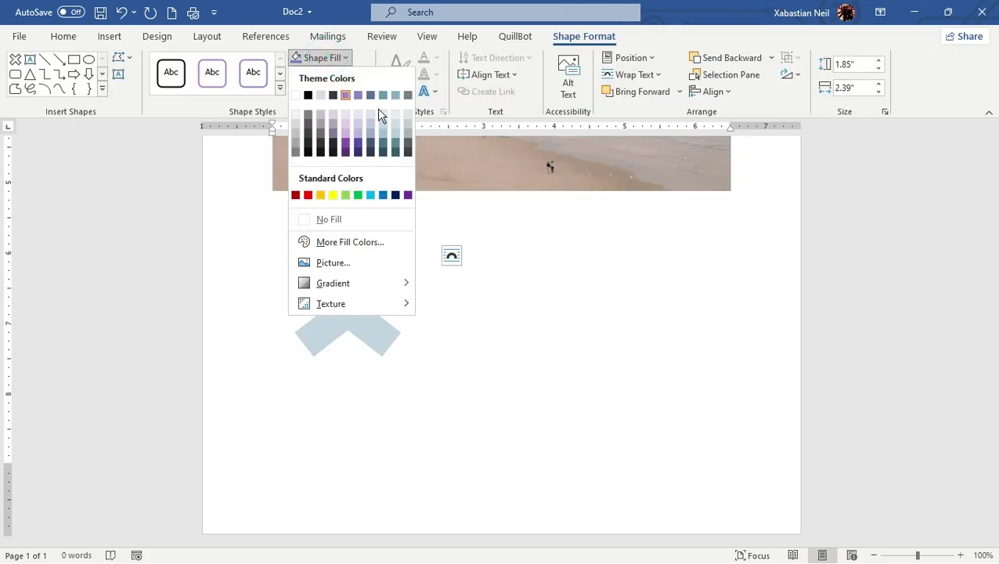
pyautogui.click(614, 320)
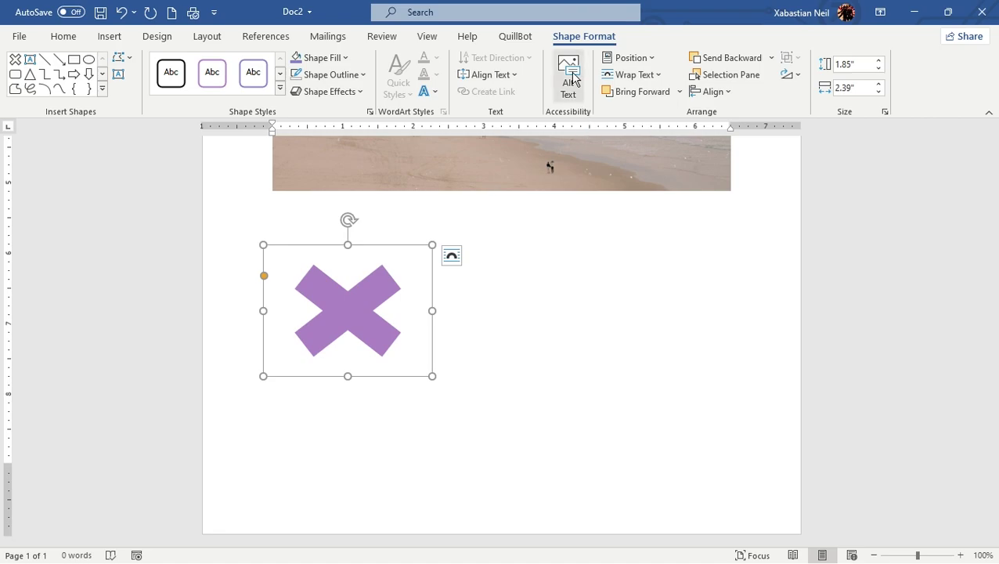
pyautogui.click(644, 75)
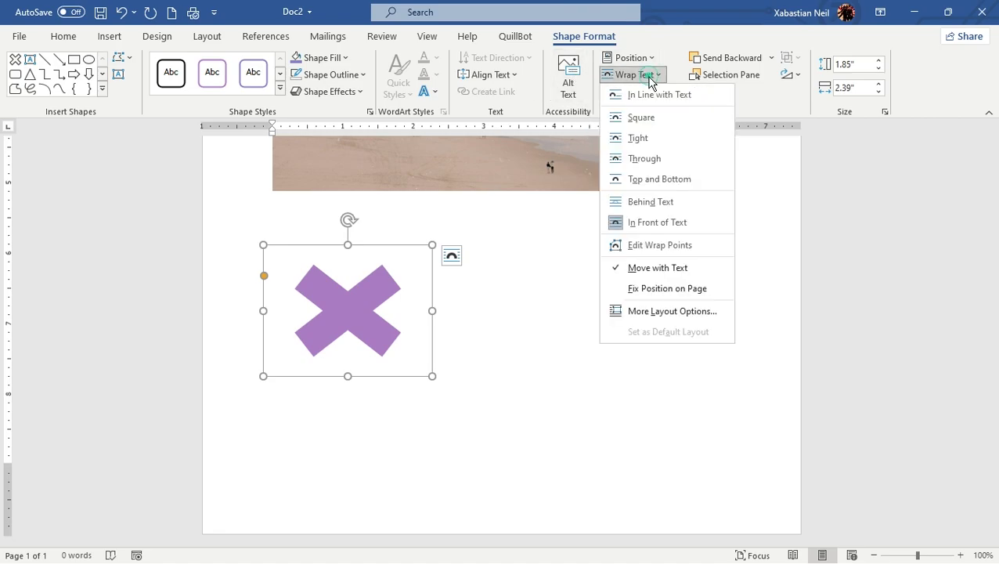
pyautogui.click(664, 138)
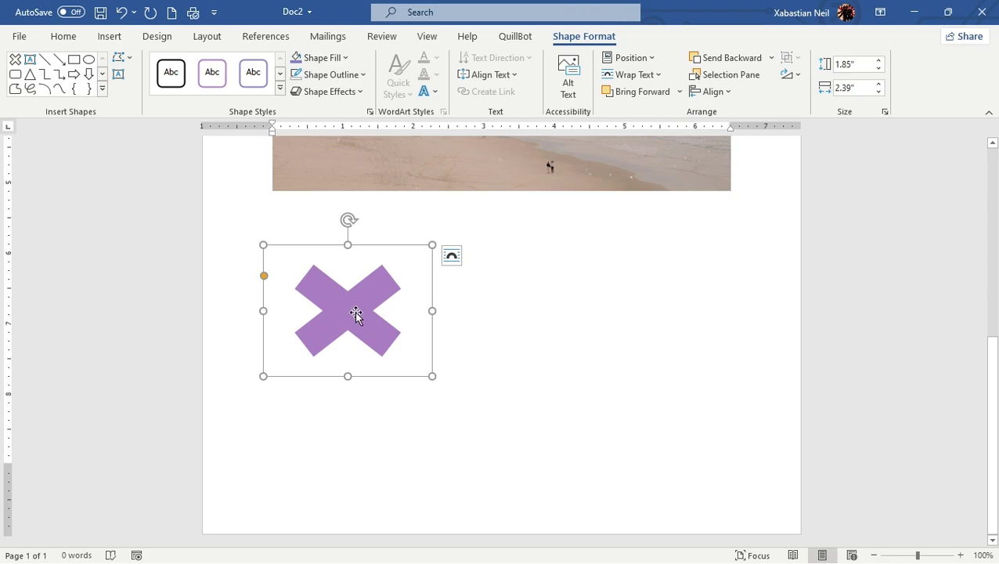
pyautogui.scroll(5, 496, 301)
pyautogui.scroll(-4, 496, 301)
pyautogui.click(482, 405)
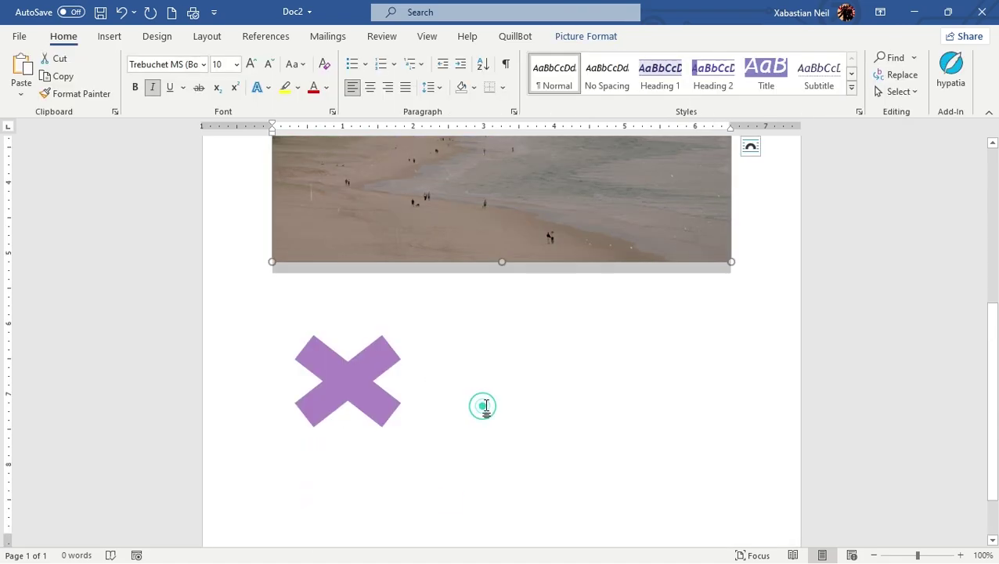
pyautogui.click(318, 366)
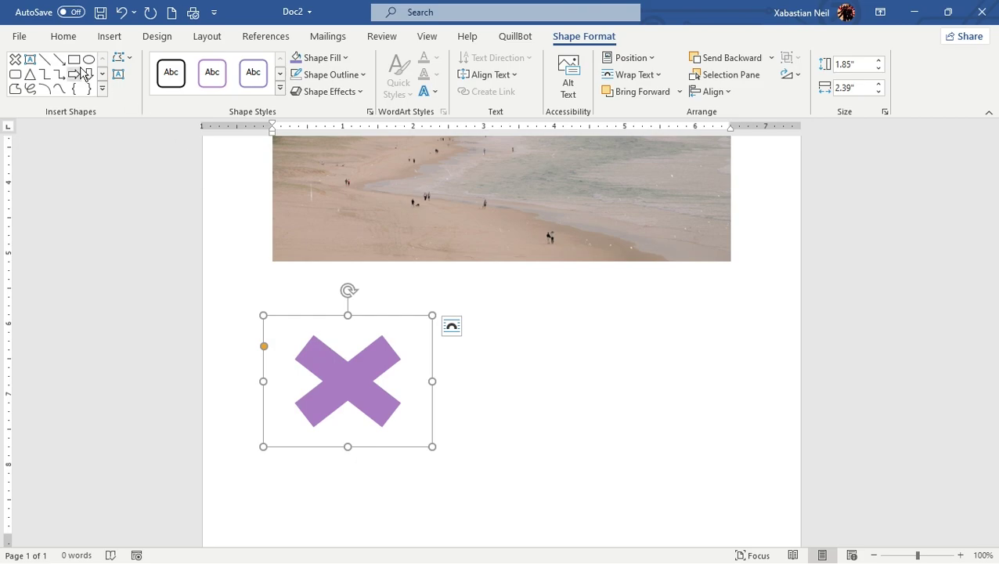
pyautogui.click(110, 37)
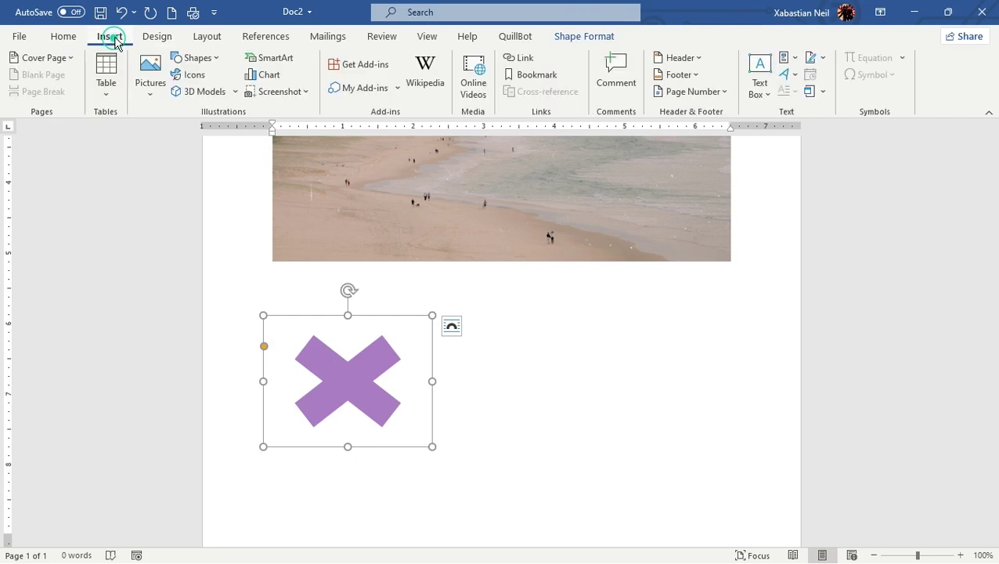
# Step: Draw a second, larger Multiply X shape and move it beside the first one
pyautogui.click(191, 58)
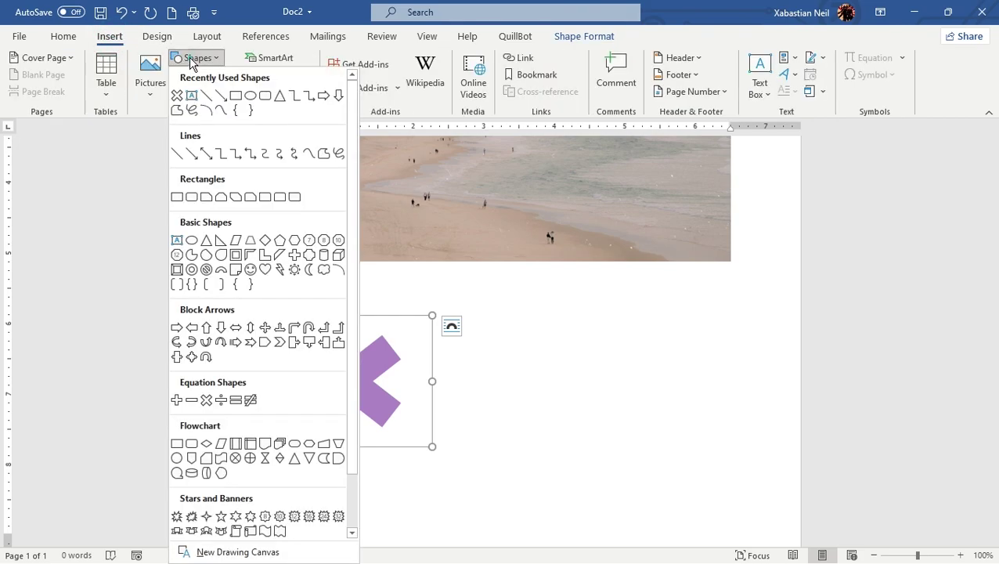
pyautogui.click(208, 338)
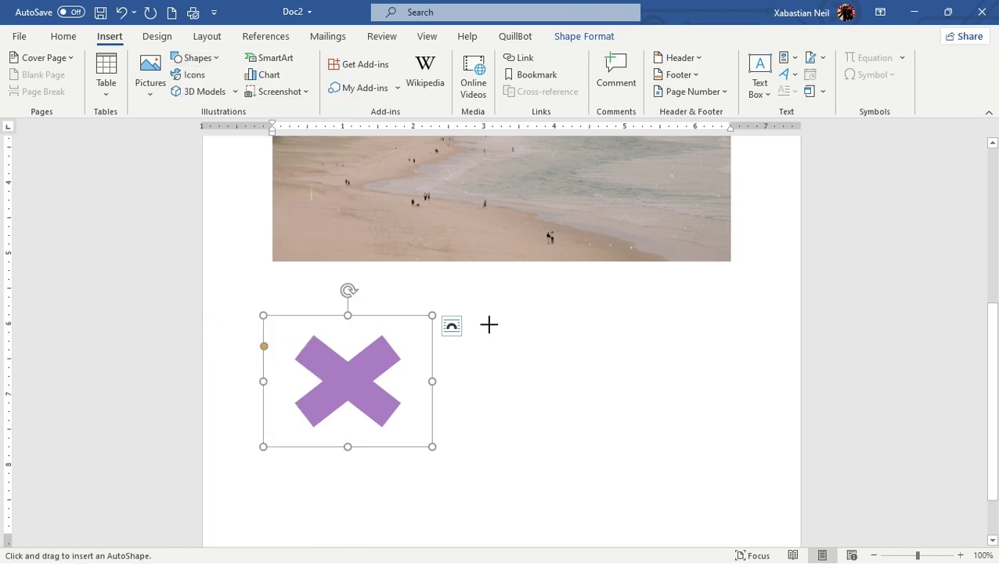
pyautogui.moveTo(488, 323); pyautogui.dragTo(677, 442)
pyautogui.moveTo(583, 433); pyautogui.dragTo(501, 388)
pyautogui.click(686, 377)
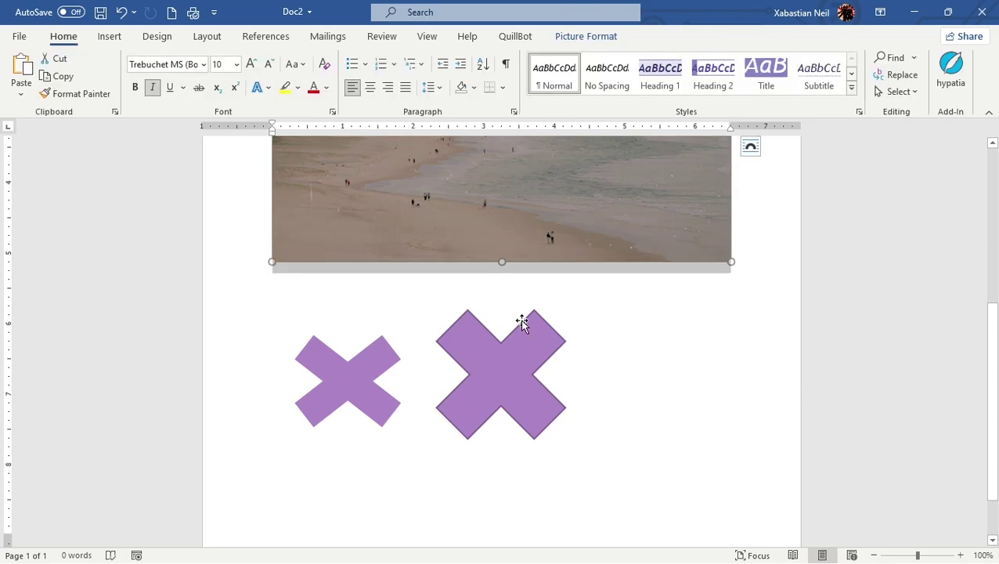
# Step: Draw an oval right of the X shapes, then delete it
pyautogui.click(110, 36)
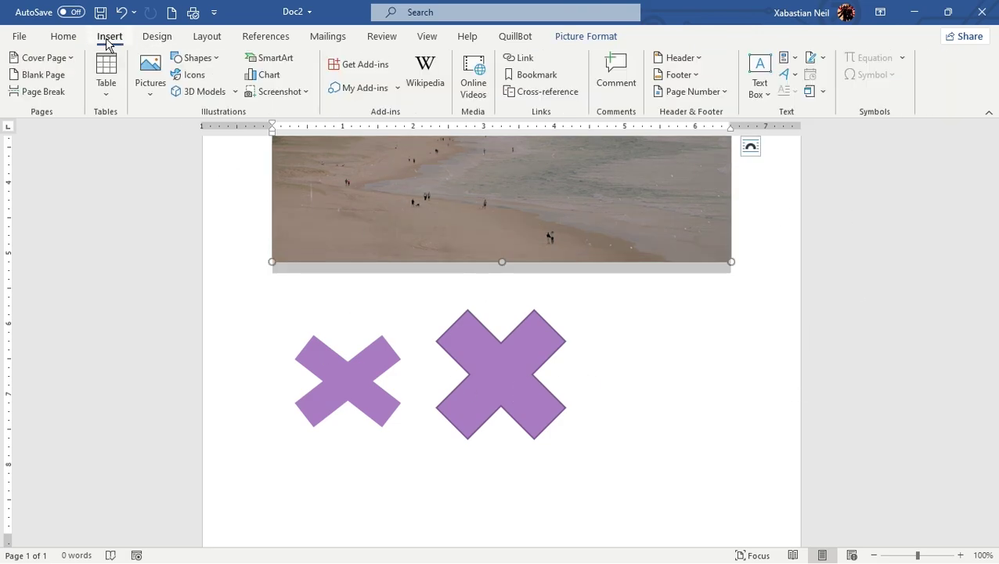
pyautogui.click(192, 58)
pyautogui.click(251, 96)
pyautogui.moveTo(646, 325)
pyautogui.mouseDown()
pyautogui.moveTo(780, 450)
pyautogui.moveTo(722, 413)
pyautogui.moveTo(660, 352)
pyautogui.moveTo(780, 325)
pyautogui.moveTo(767, 424)
pyautogui.moveTo(775, 355)
pyautogui.moveTo(667, 376)
pyautogui.moveTo(808, 390)
pyautogui.moveTo(663, 403)
pyautogui.moveTo(678, 396)
pyautogui.moveTo(669, 394)
pyautogui.mouseUp()
pyautogui.press('Delete')
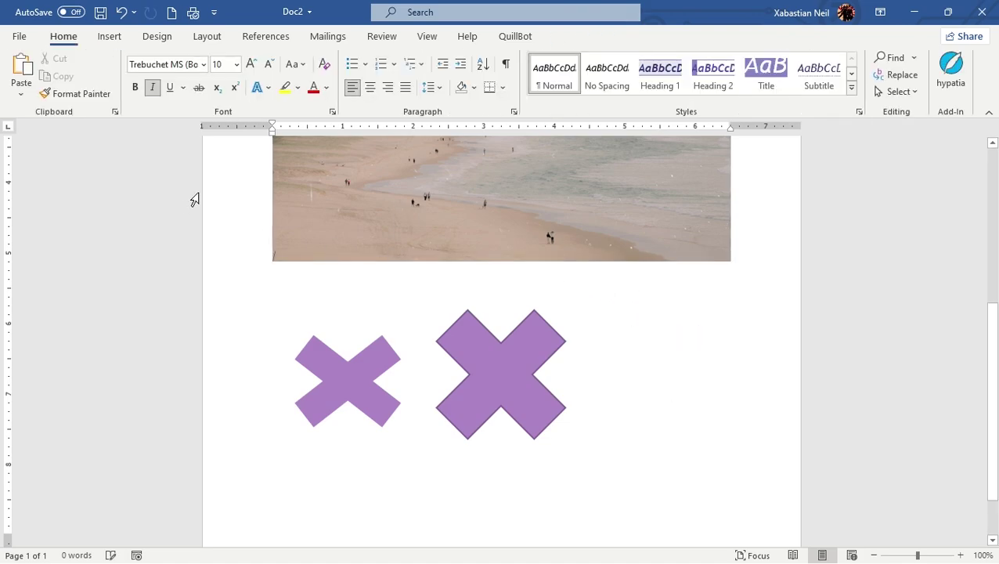
# Step: Draw a 1.79-inch purple Flowchart connector circle to the right of the two X shapes
pyautogui.click(109, 37)
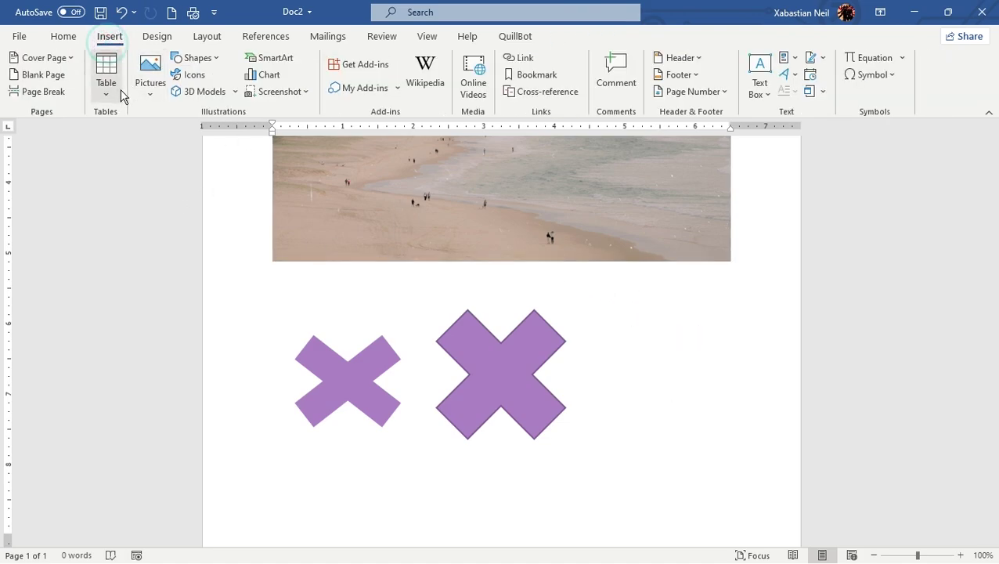
pyautogui.click(194, 58)
pyautogui.scroll(-2, 199, 75)
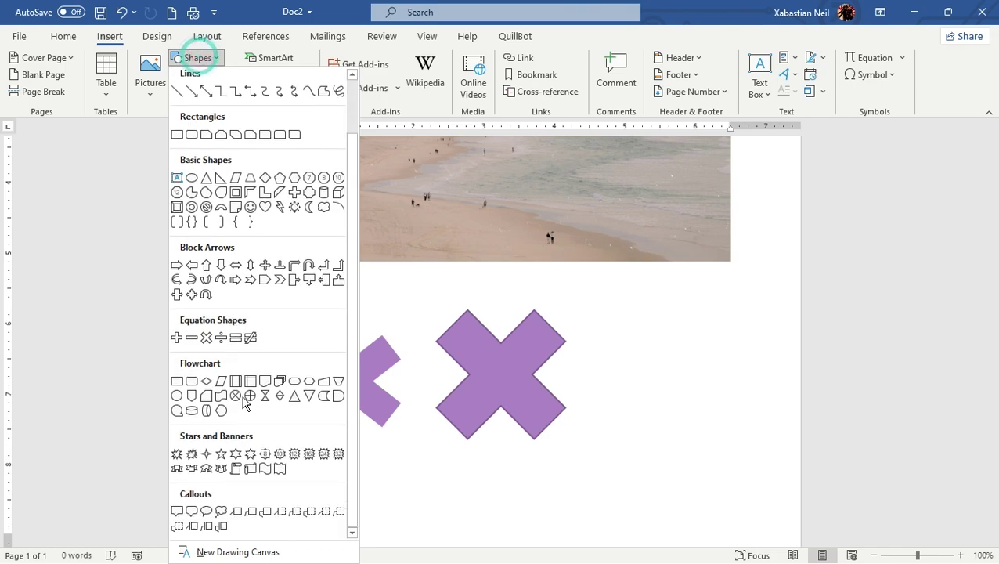
pyautogui.click(177, 381)
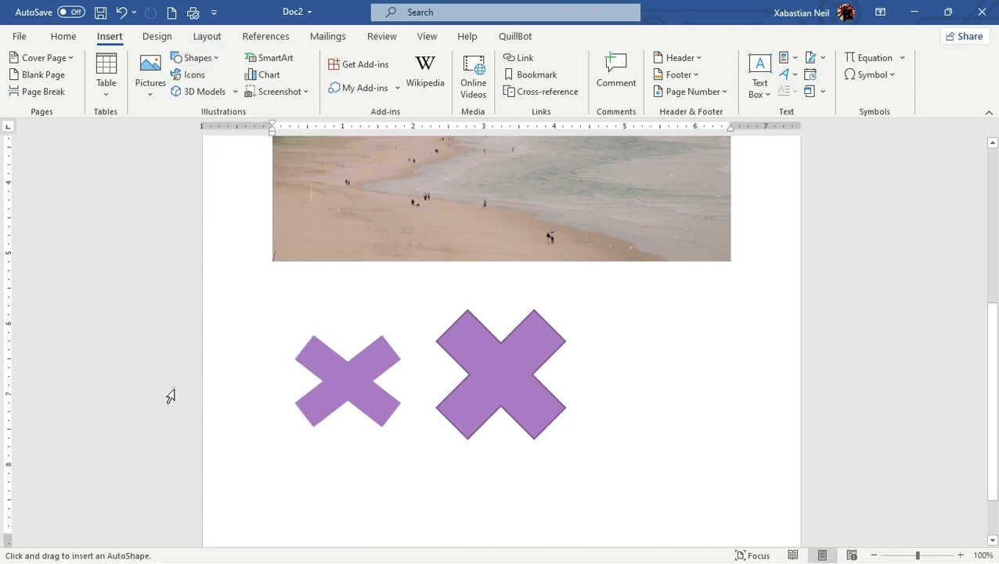
pyautogui.click(196, 58)
pyautogui.click(176, 462)
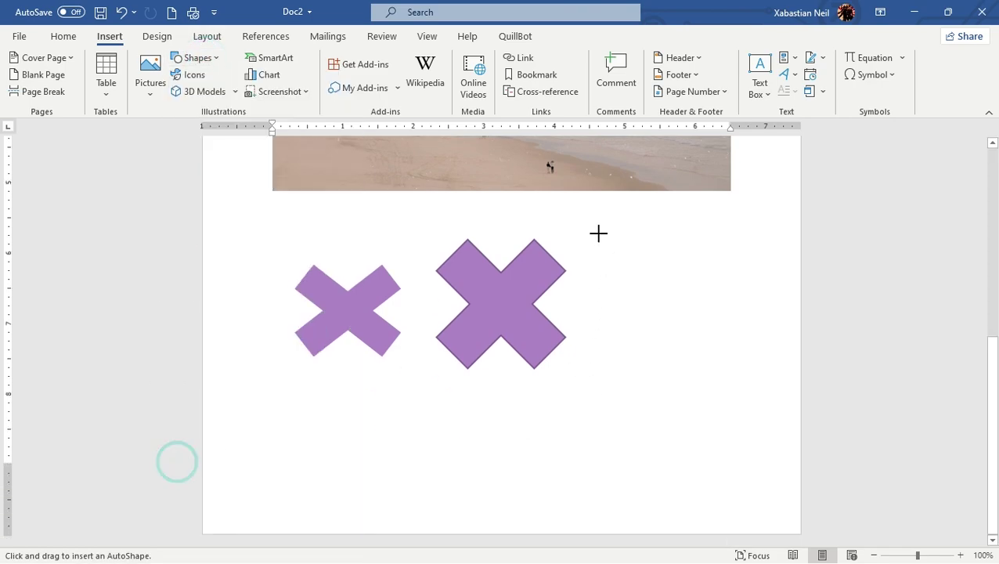
pyautogui.moveTo(599, 248); pyautogui.dragTo(660, 290)
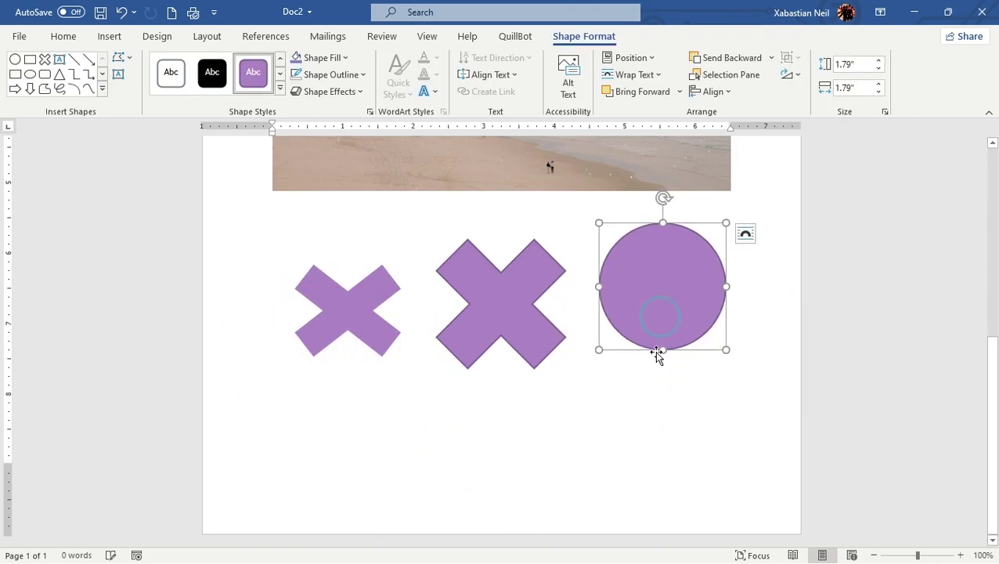
pyautogui.click(642, 450)
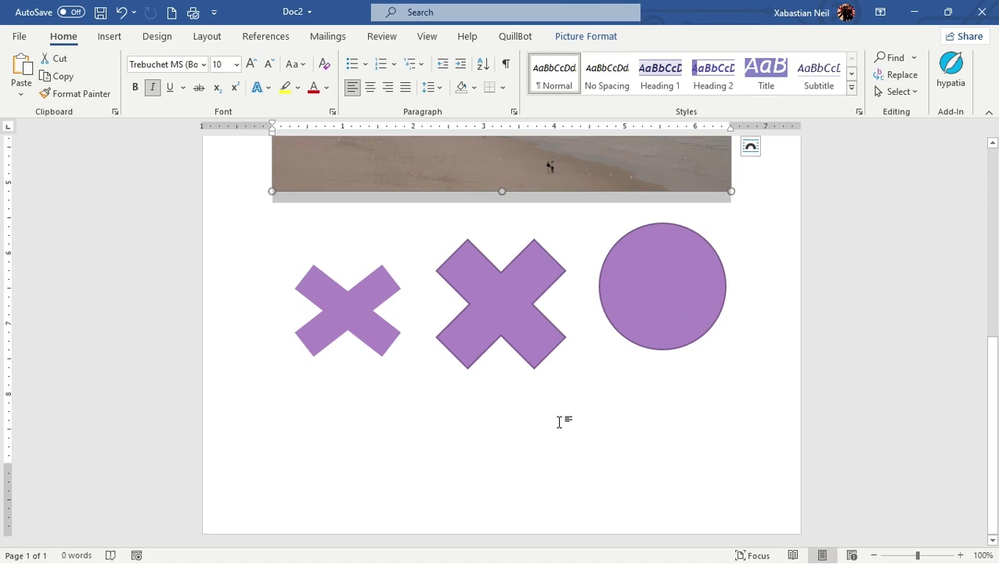
pyautogui.click(110, 36)
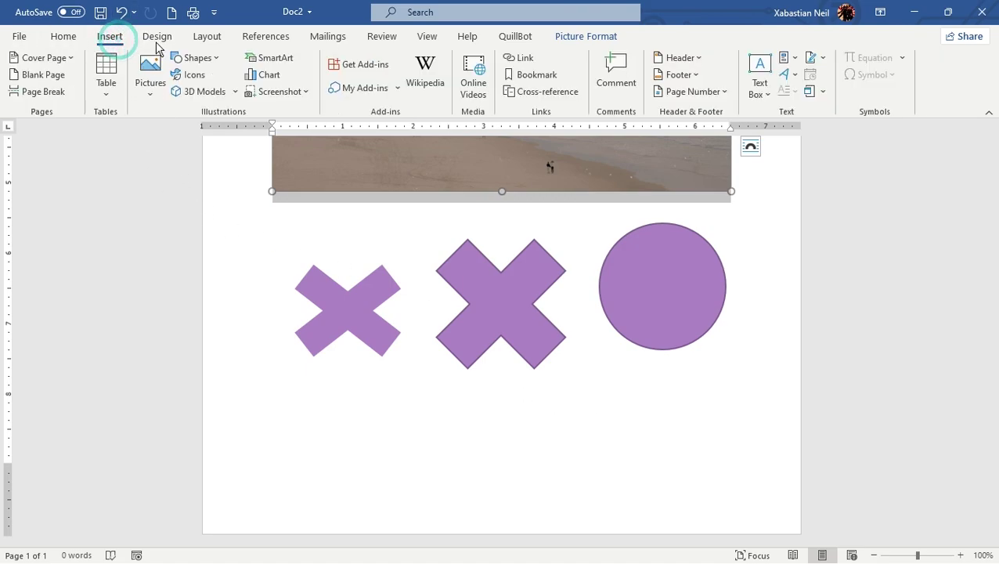
# Step: Draw a purple circular arrow shape below the row of shapes
pyautogui.click(196, 58)
pyautogui.scroll(-1, 220, 289)
pyautogui.scroll(1, 246, 248)
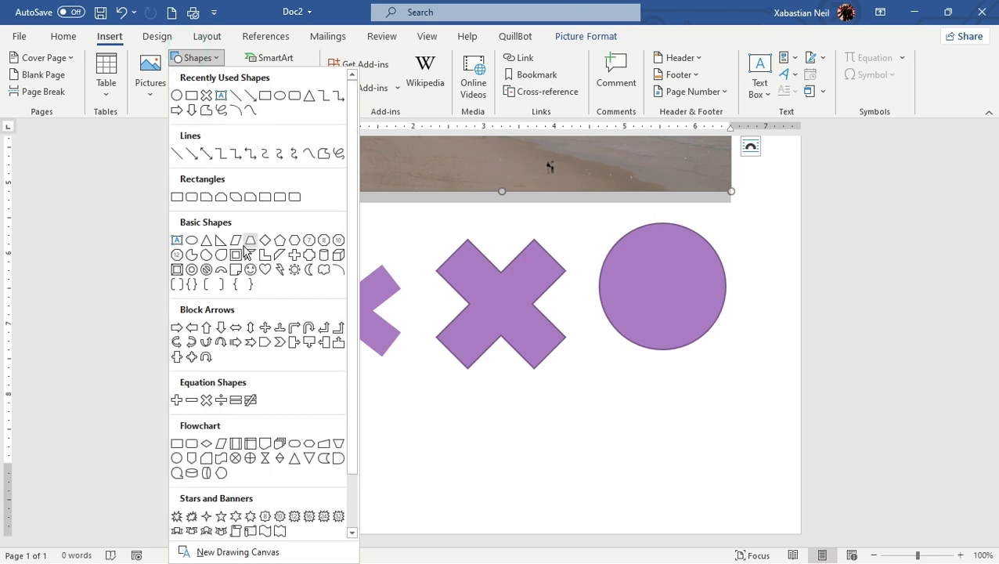
pyautogui.click(207, 357)
pyautogui.moveTo(553, 411); pyautogui.dragTo(713, 439)
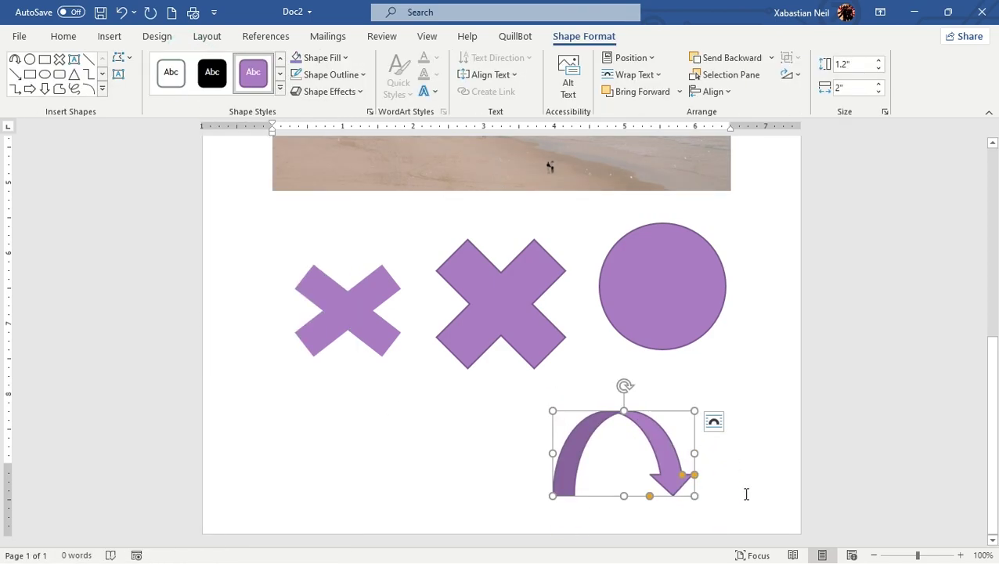
# Step: Bend the arrow into a tilted hook with its adjustment handles and move it below the first X
pyautogui.moveTo(681, 476); pyautogui.dragTo(750, 372)
pyautogui.moveTo(682, 374); pyautogui.dragTo(753, 427)
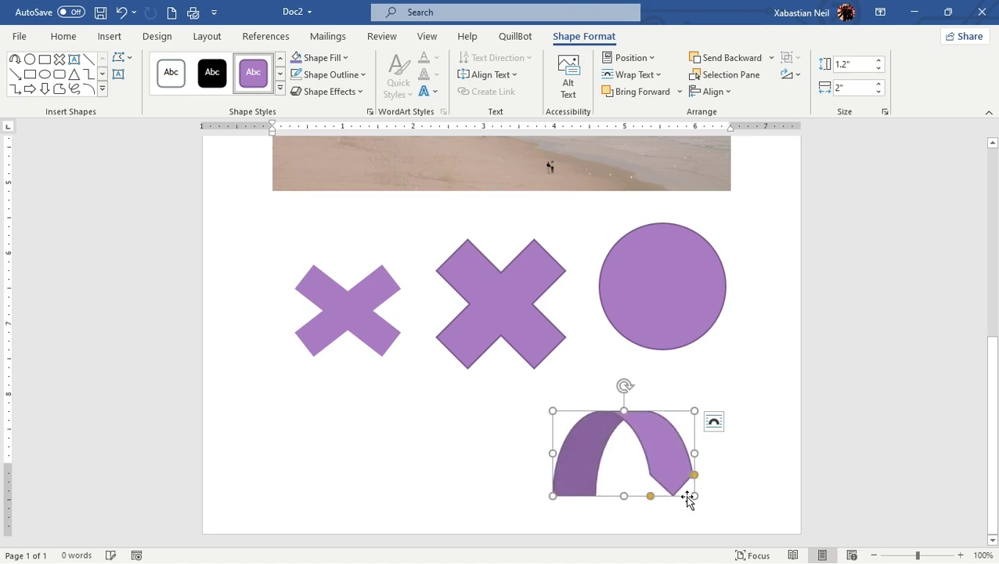
pyautogui.moveTo(694, 475); pyautogui.dragTo(769, 545)
pyautogui.moveTo(761, 503); pyautogui.dragTo(712, 421)
pyautogui.moveTo(667, 394); pyautogui.dragTo(758, 490)
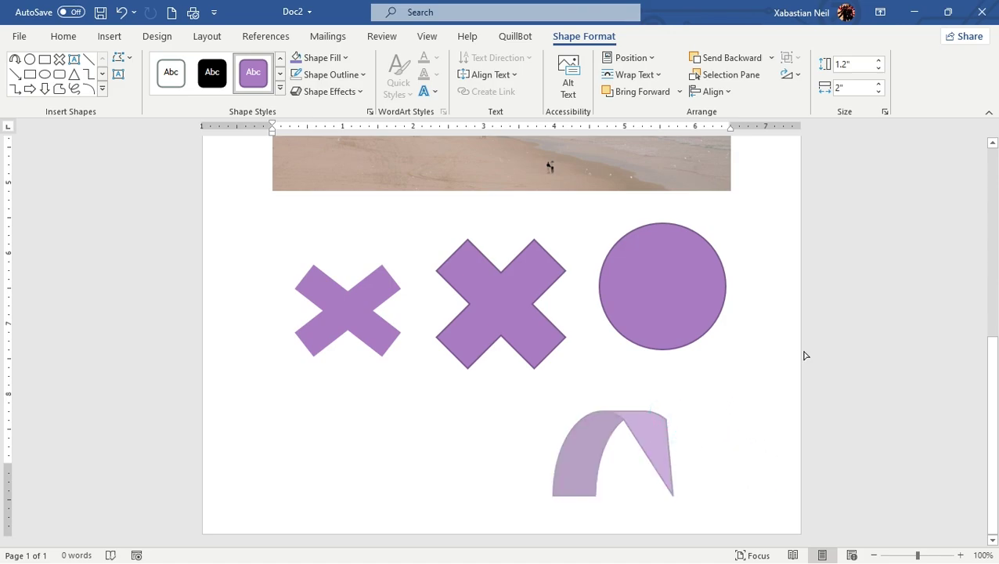
pyautogui.moveTo(804, 356); pyautogui.dragTo(804, 355)
pyautogui.moveTo(623, 498); pyautogui.dragTo(566, 451)
pyautogui.click(413, 436)
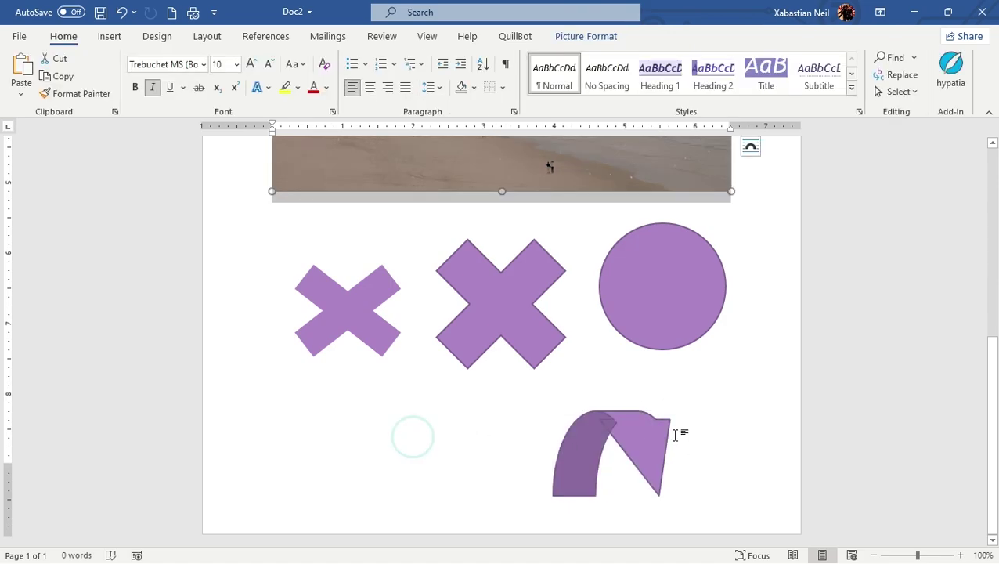
pyautogui.moveTo(656, 451); pyautogui.dragTo(375, 439)
pyautogui.click(691, 396)
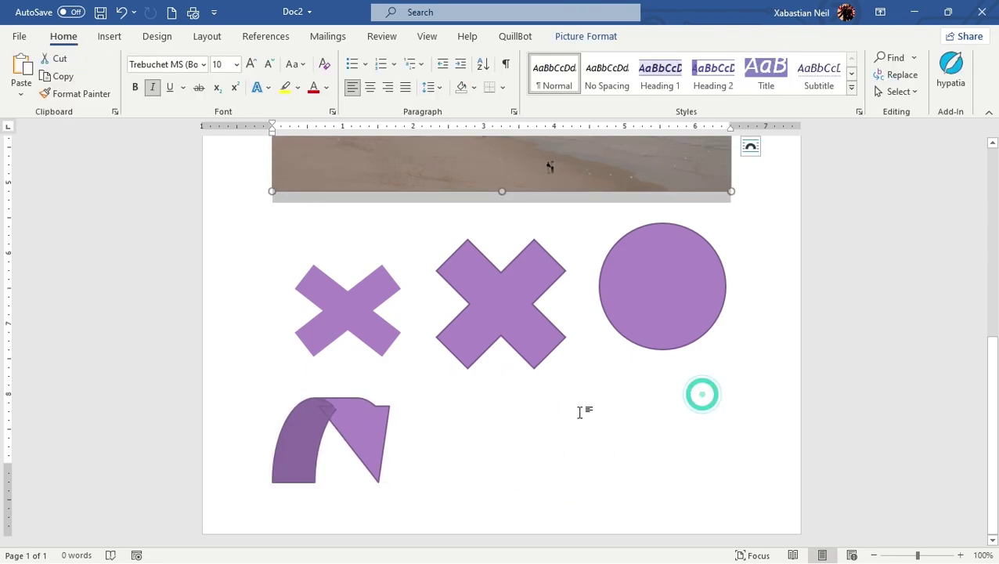
# Step: Insert the crawling-baby stock icon beside the sitting-baby icon
pyautogui.click(116, 36)
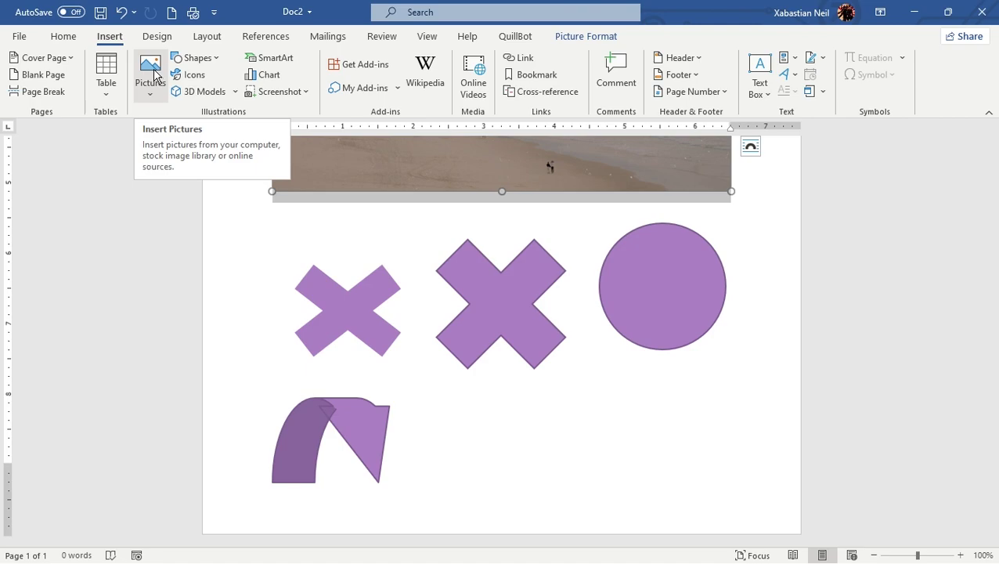
pyautogui.click(188, 75)
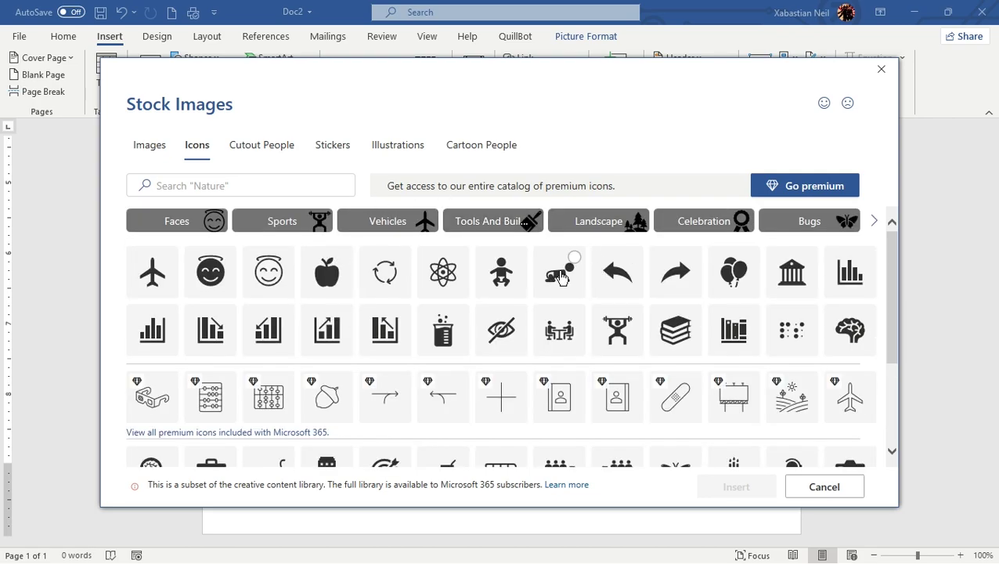
pyautogui.click(559, 278)
pyautogui.click(752, 486)
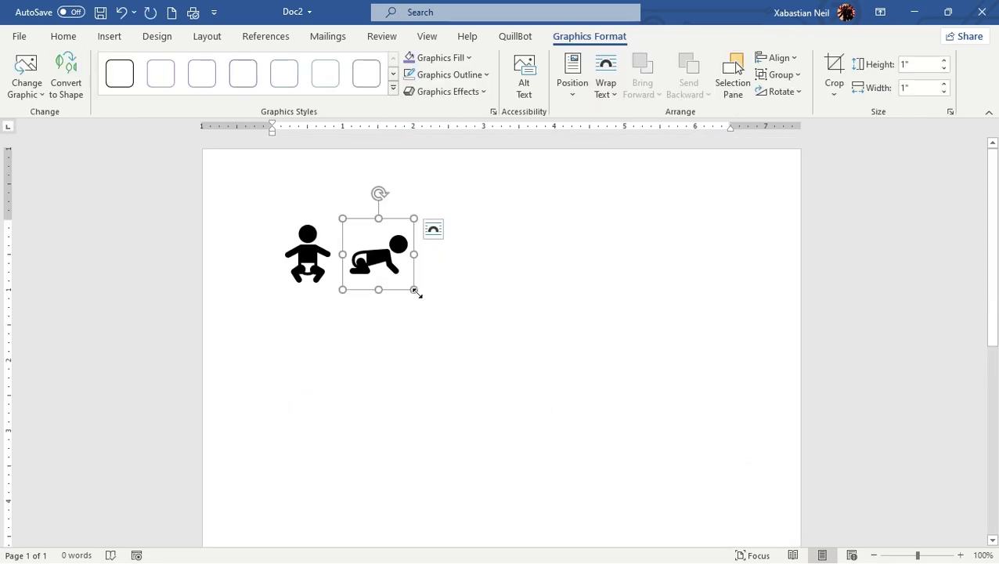
# Step: Select the crawling-baby graphic and shrink it to 4.43 inches
pyautogui.scroll(-5, 622, 310)
pyautogui.scroll(3, 386, 296)
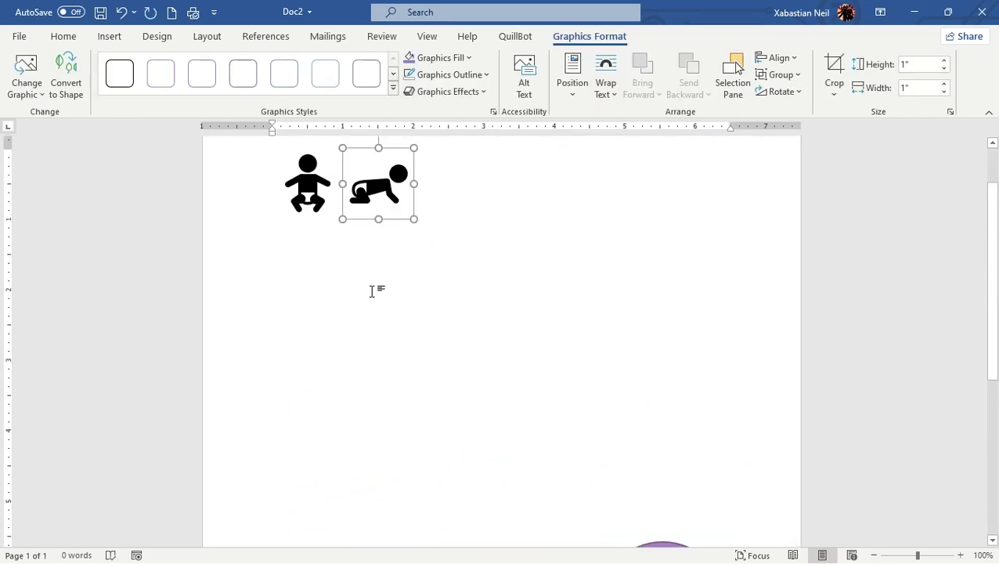
pyautogui.moveTo(414, 219); pyautogui.dragTo(736, 379)
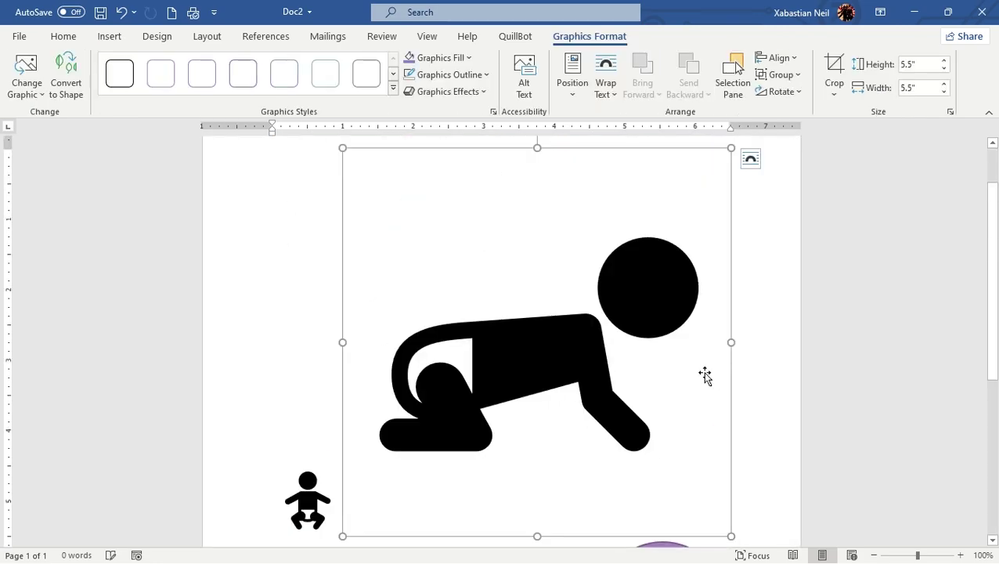
pyautogui.scroll(-1, 709, 379)
pyautogui.scroll(2, 526, 374)
pyautogui.moveTo(335, 217); pyautogui.dragTo(441, 289)
pyautogui.click(502, 323)
pyautogui.moveTo(340, 218); pyautogui.dragTo(486, 292)
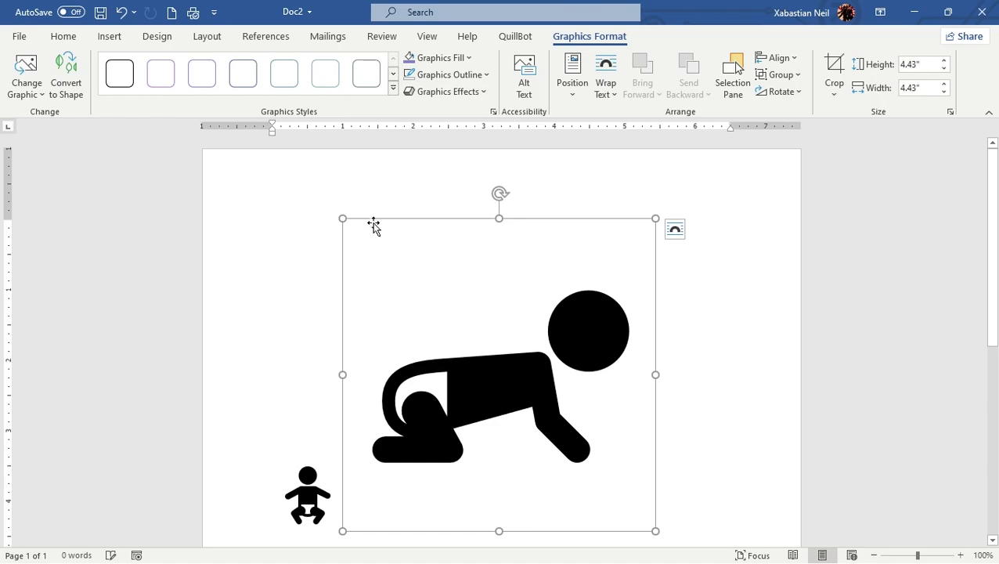
# Step: Shrink the crawling-baby icon further to 2.32 by 2.32 inches
pyautogui.moveTo(341, 219); pyautogui.dragTo(278, 207)
pyautogui.scroll(-2, 647, 349)
pyautogui.scroll(2, 652, 352)
pyautogui.moveTo(341, 217); pyautogui.dragTo(487, 362)
pyautogui.click(636, 453)
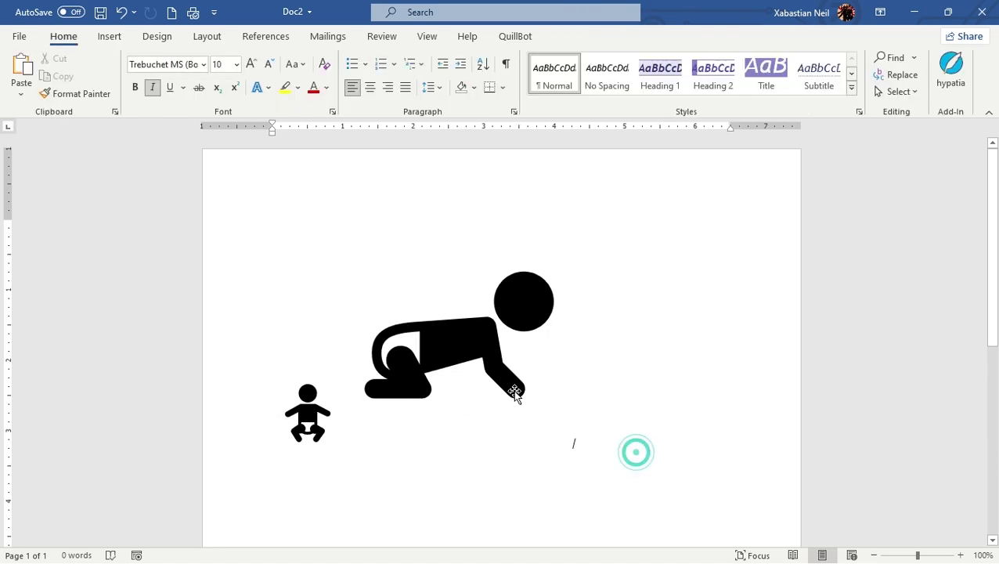
pyautogui.click(513, 389)
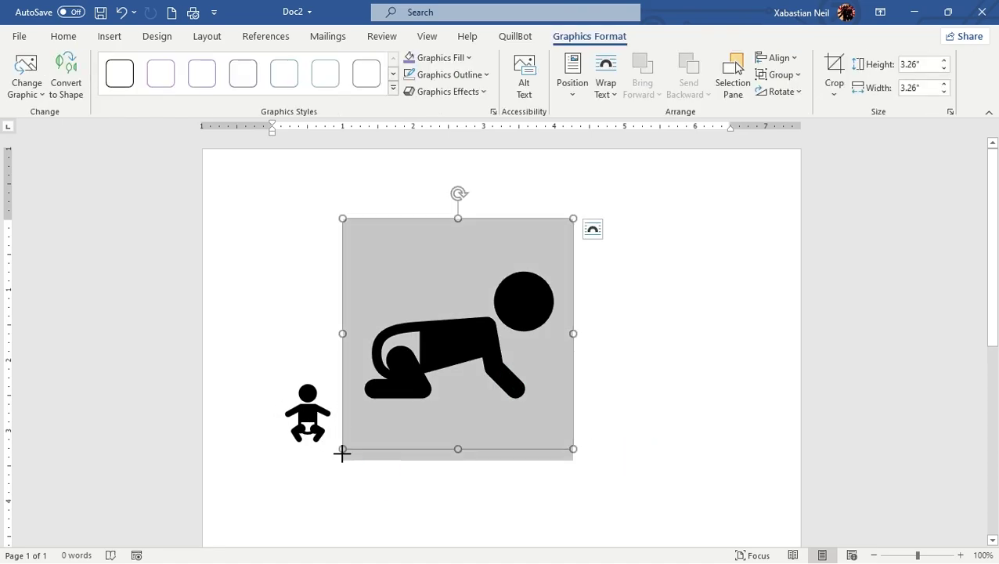
pyautogui.moveTo(350, 442); pyautogui.dragTo(423, 383)
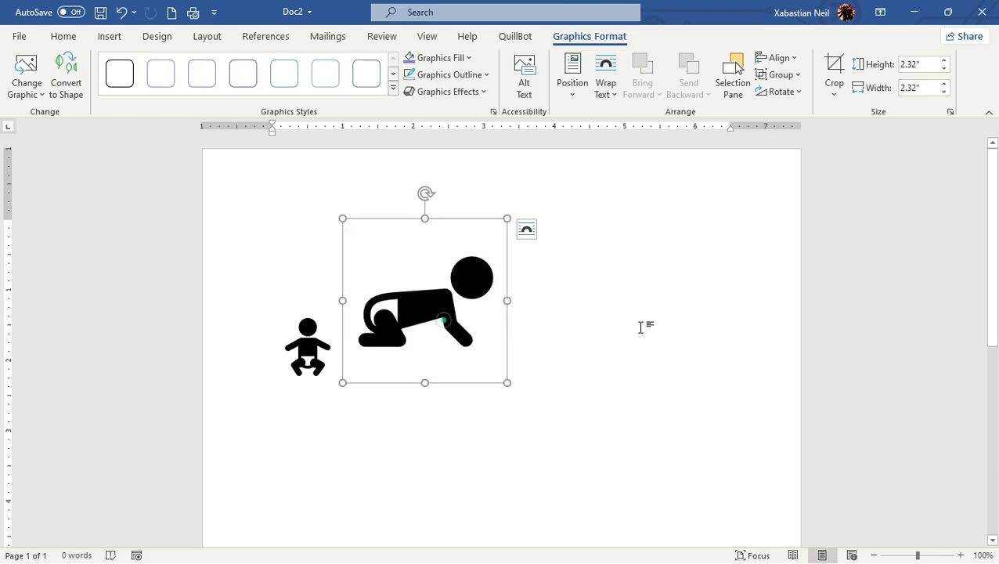
pyautogui.click(638, 328)
pyautogui.click(399, 340)
# Step: Convert the crawling-baby icon to shapes and move its head and body right
pyautogui.click(75, 78)
pyautogui.click(483, 282)
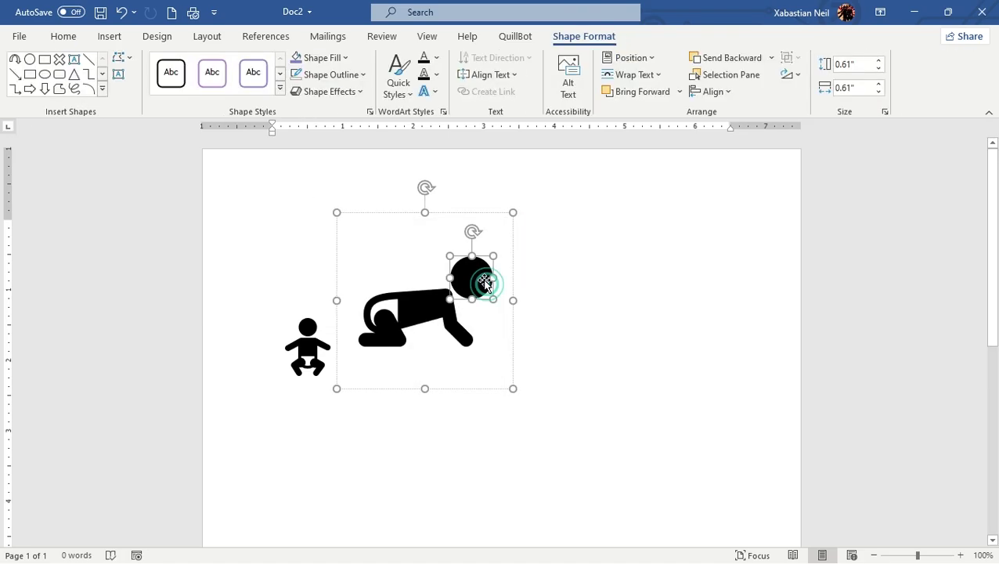
pyautogui.moveTo(485, 283); pyautogui.dragTo(610, 282)
pyautogui.click(392, 275)
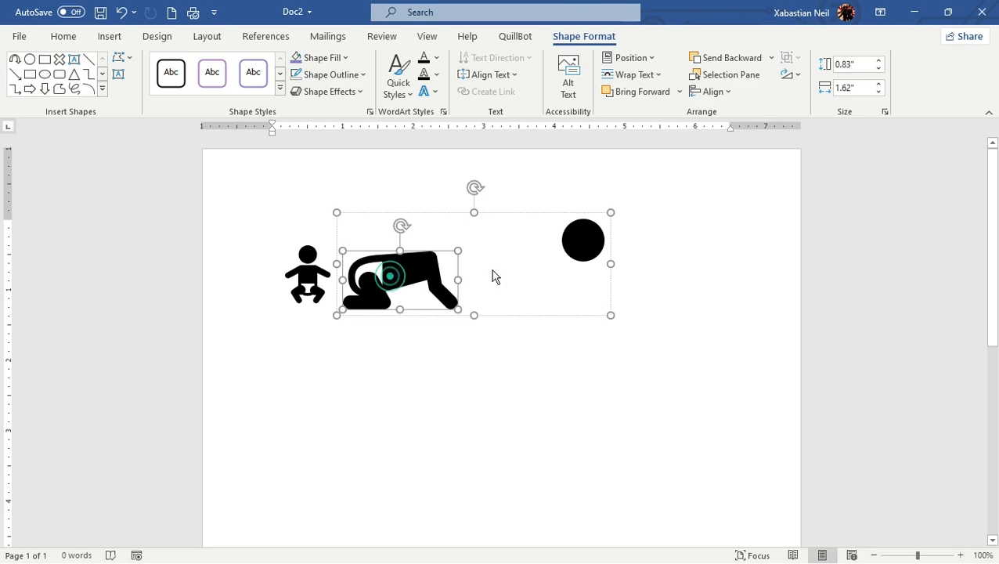
pyautogui.moveTo(397, 270); pyautogui.dragTo(488, 270)
pyautogui.click(435, 438)
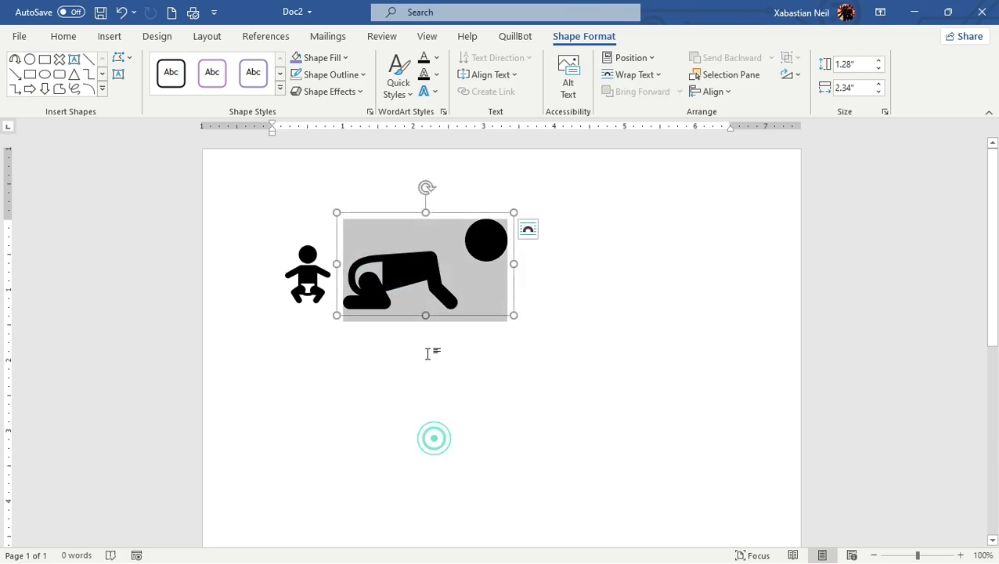
# Step: Undo the shape edits and earlier resizing, restoring the crawling baby as one graphic
pyautogui.click(122, 14)
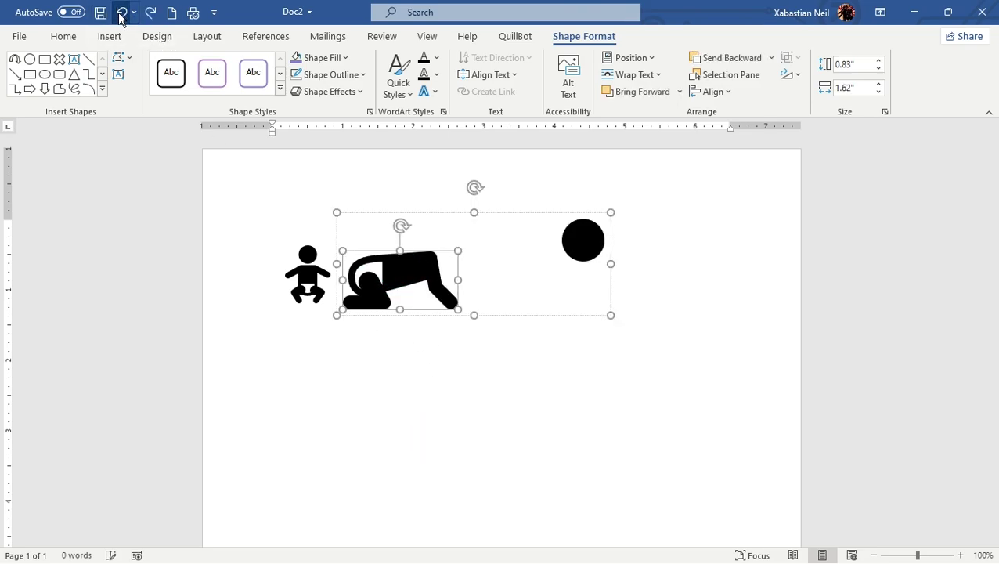
pyautogui.click(122, 13)
pyautogui.click(122, 13)
pyautogui.click(121, 14)
pyautogui.click(121, 13)
pyautogui.click(122, 14)
pyautogui.click(124, 14)
pyautogui.click(126, 13)
pyautogui.click(127, 14)
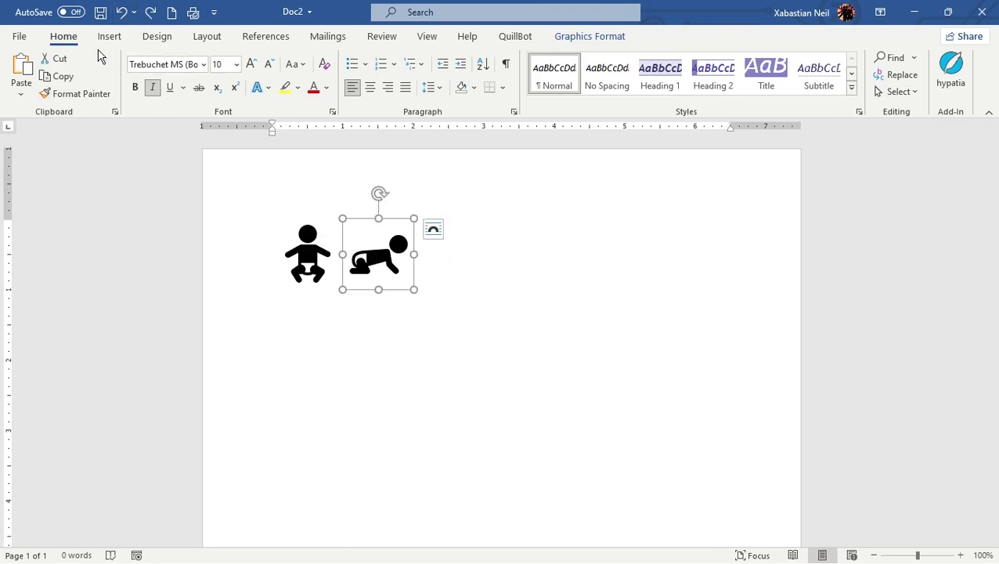
pyautogui.scroll(-5, 335, 396)
pyautogui.scroll(3, 310, 375)
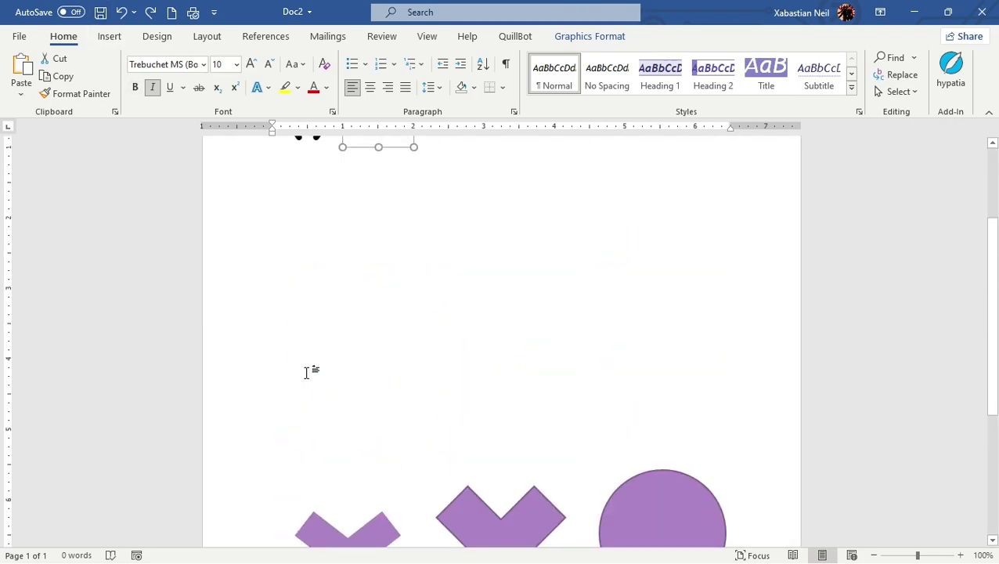
pyautogui.scroll(3, 305, 368)
pyautogui.click(95, 39)
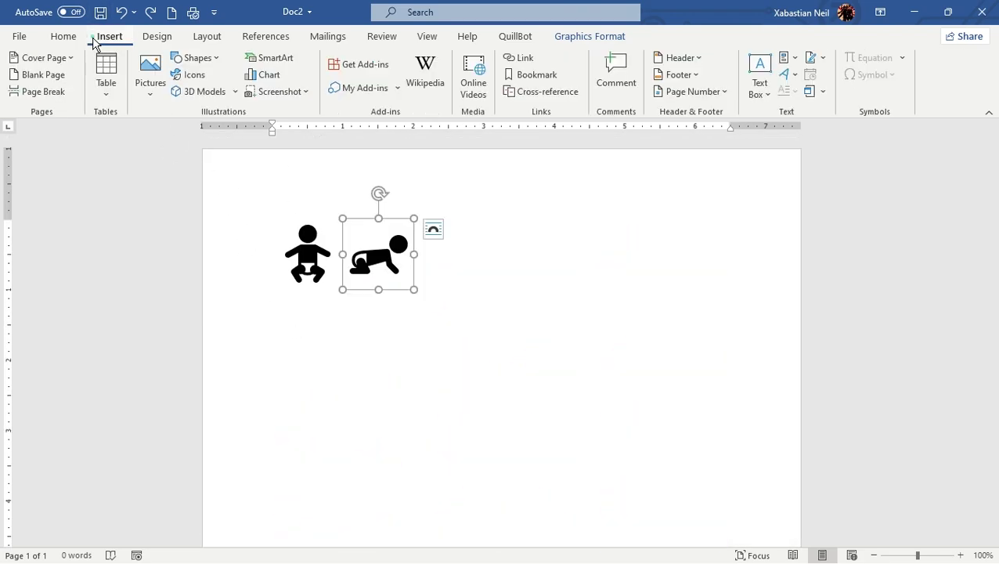
# Step: Insert the dog from the All Animated Models collection of online 3D models
pyautogui.click(200, 91)
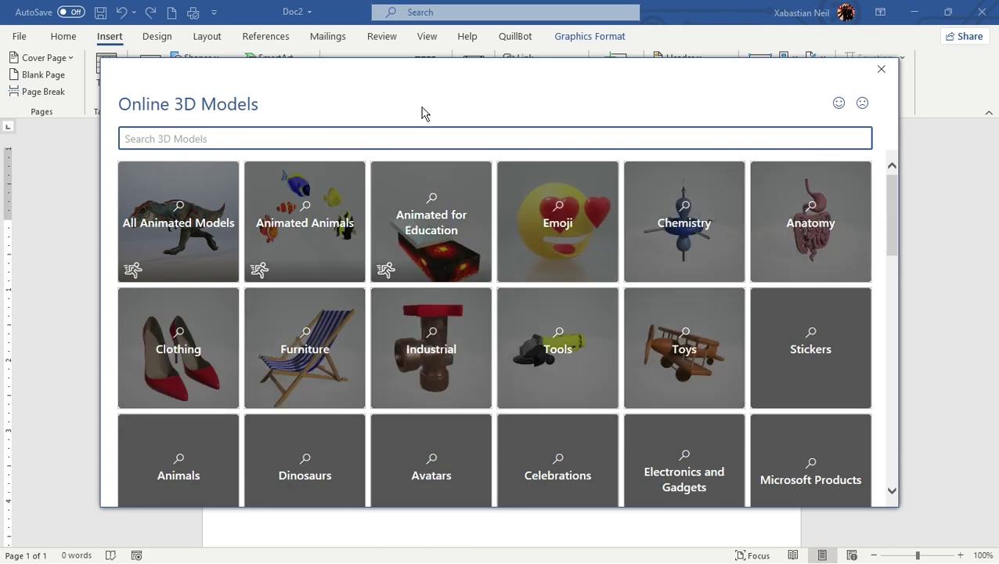
pyautogui.click(181, 214)
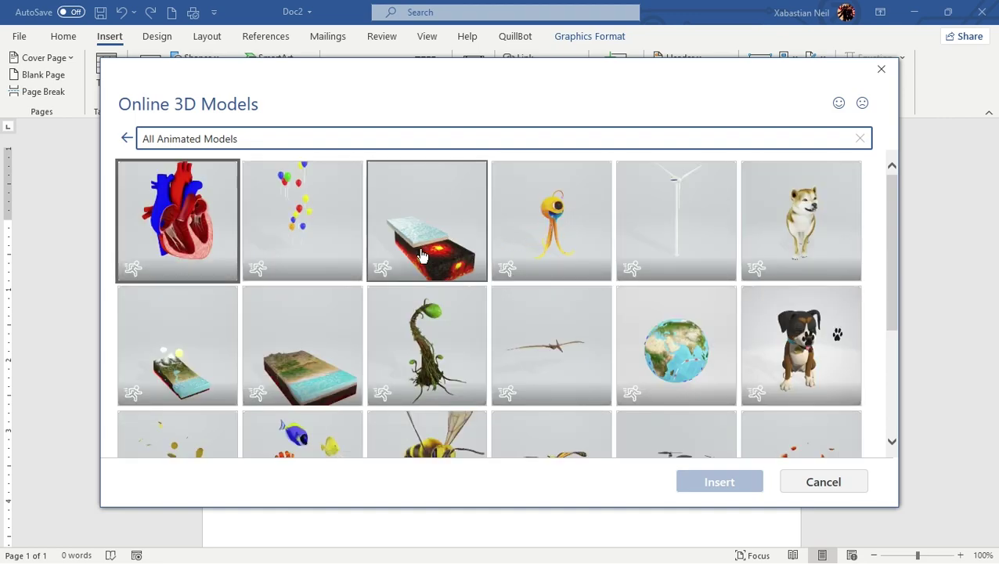
pyautogui.click(805, 236)
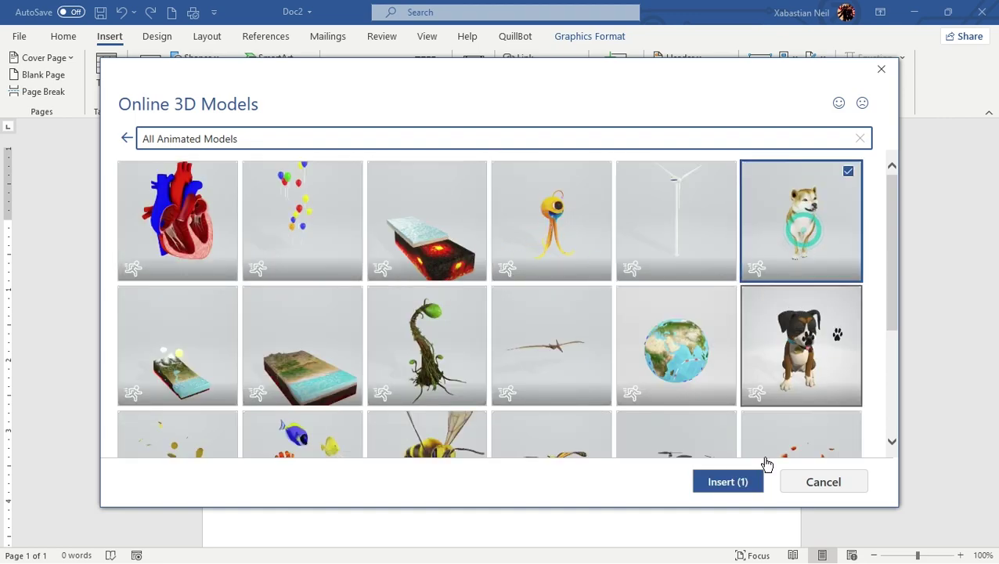
pyautogui.click(743, 491)
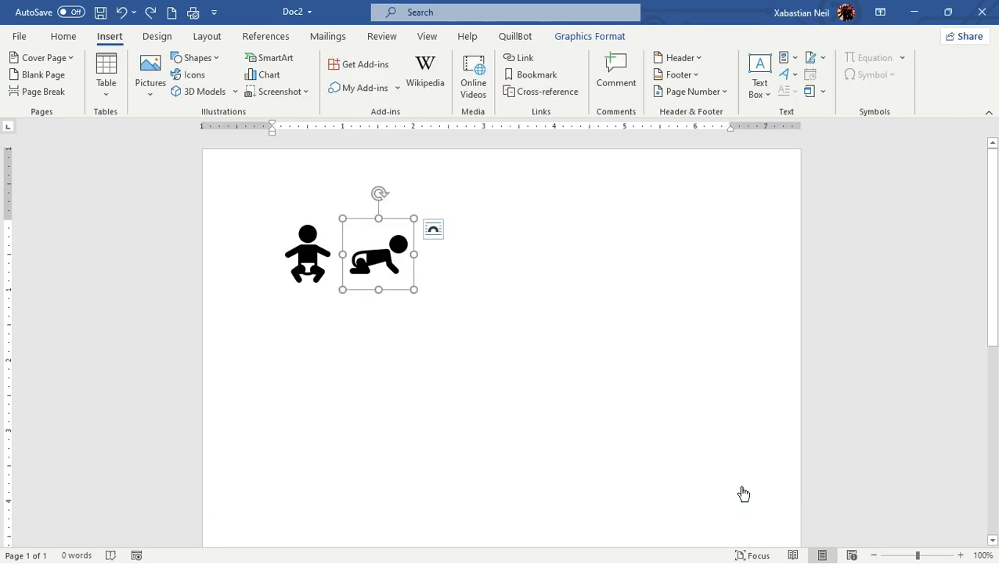
# Step: Move the 3D dog right of the babies, enlarge it to 6.14 by 4.84 inches, and face it forward
pyautogui.moveTo(447, 249); pyautogui.dragTo(594, 243)
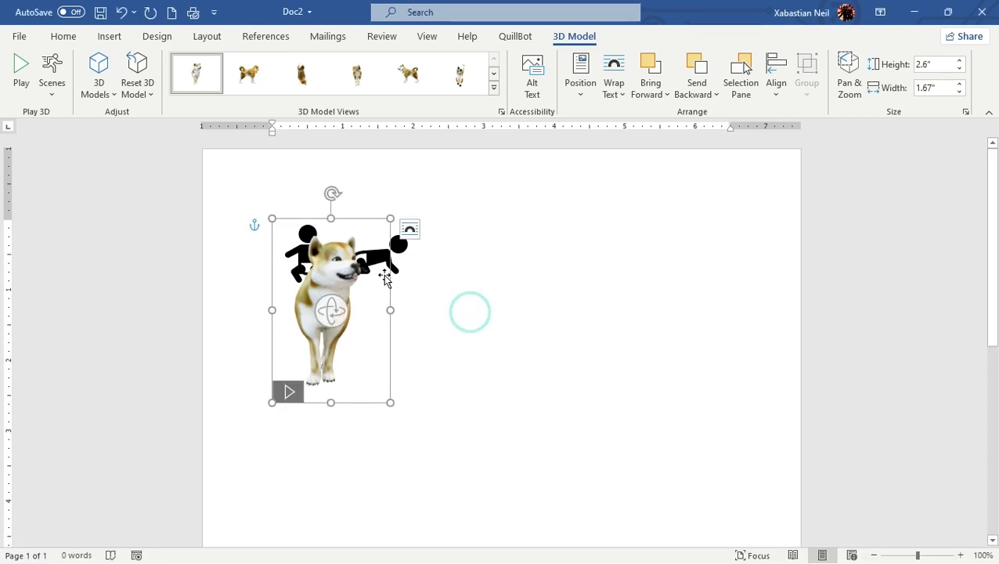
pyautogui.moveTo(308, 221); pyautogui.dragTo(601, 248)
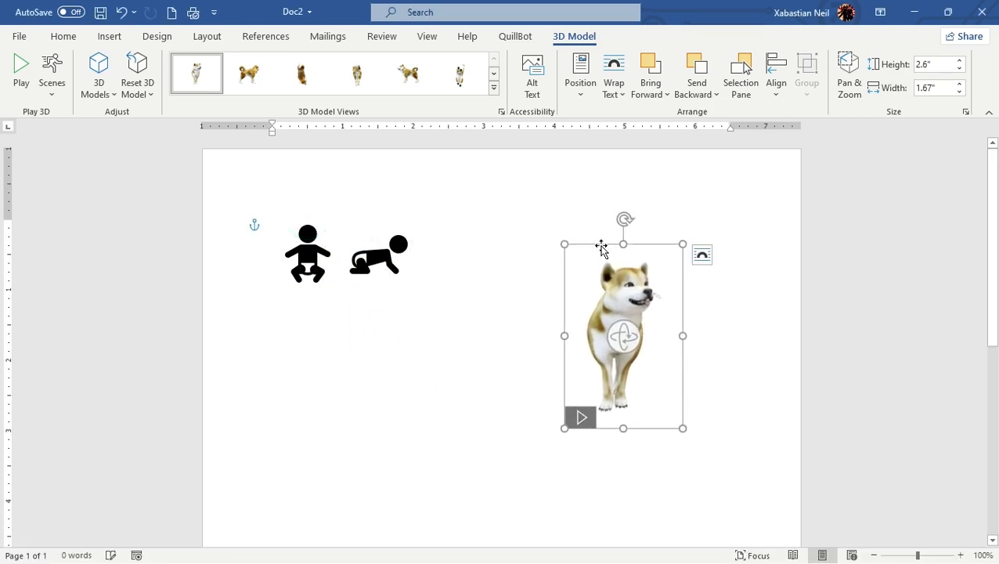
pyautogui.click(723, 335)
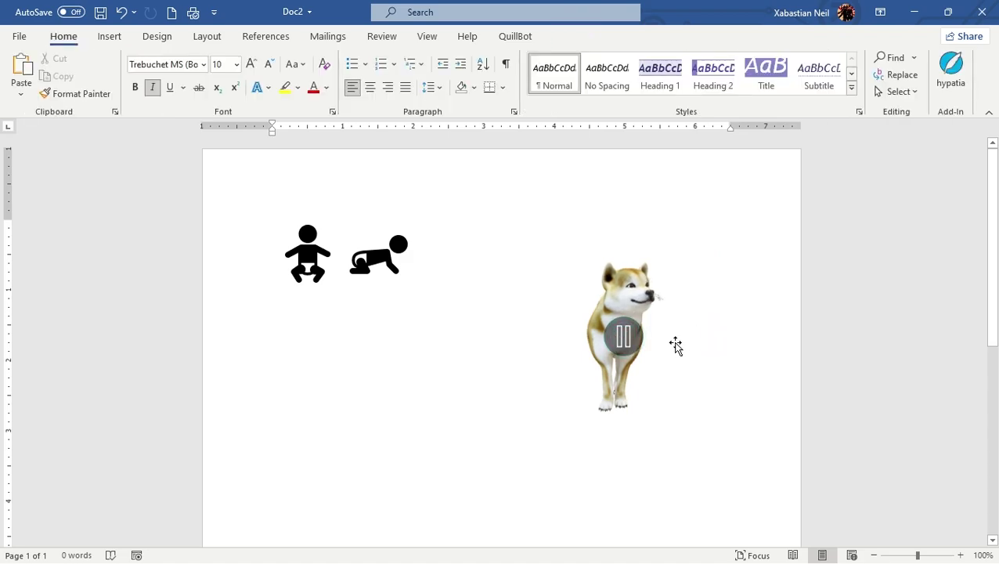
pyautogui.moveTo(630, 337); pyautogui.dragTo(597, 261)
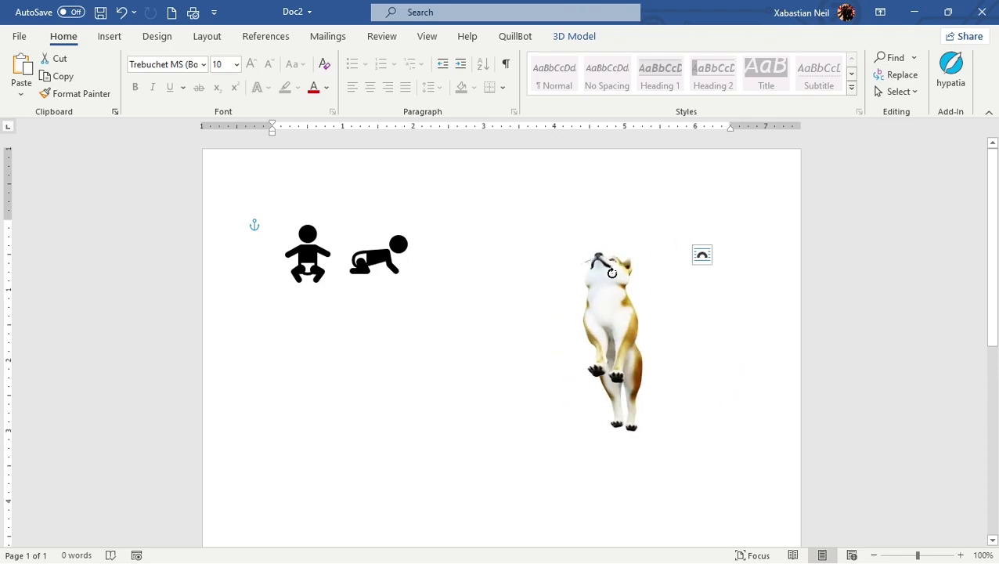
pyautogui.moveTo(716, 455); pyautogui.dragTo(805, 526)
pyautogui.moveTo(715, 329); pyautogui.dragTo(600, 323)
pyautogui.scroll(-3, 686, 451)
pyautogui.moveTo(674, 427); pyautogui.dragTo(767, 498)
pyautogui.scroll(2, 738, 450)
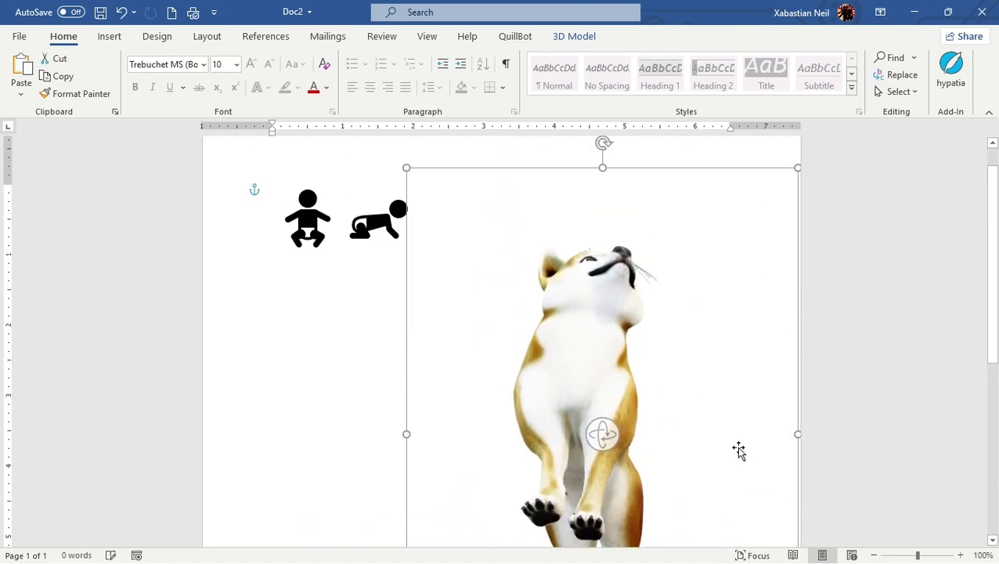
pyautogui.moveTo(597, 426); pyautogui.dragTo(631, 492)
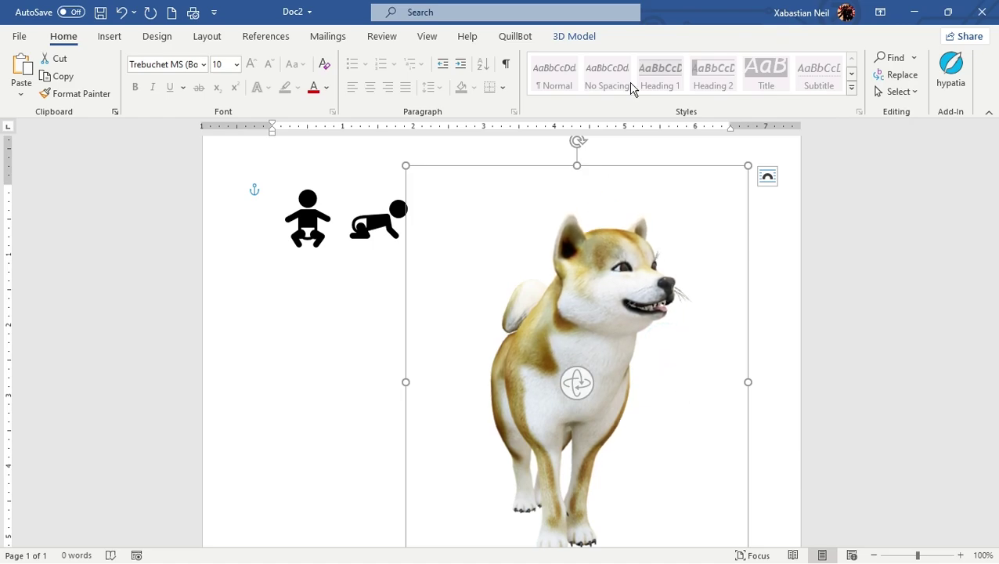
pyautogui.click(573, 39)
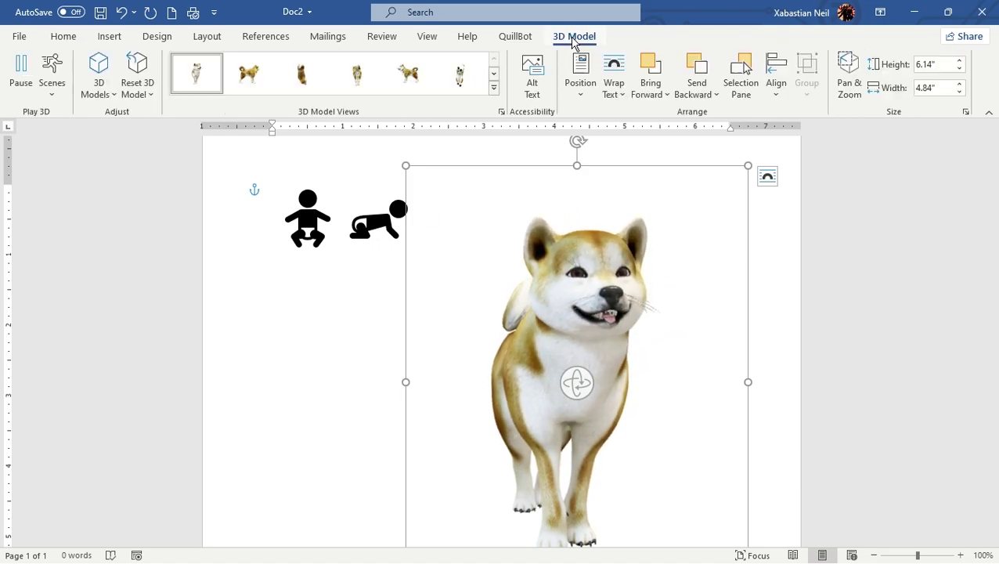
# Step: Try the side, top, back and underside 3D Model Views, then rotate the dog to face right
pyautogui.click(262, 72)
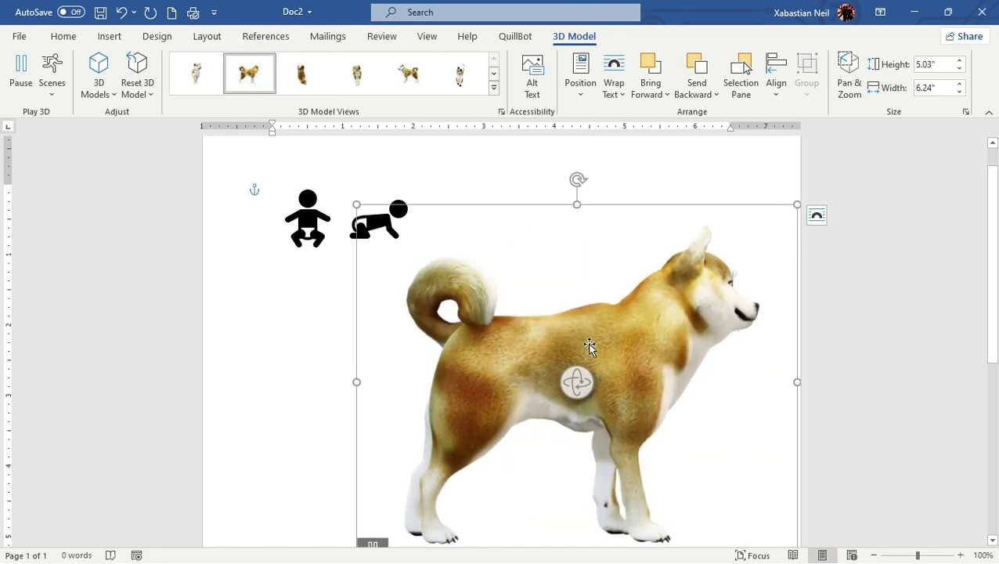
pyautogui.click(303, 74)
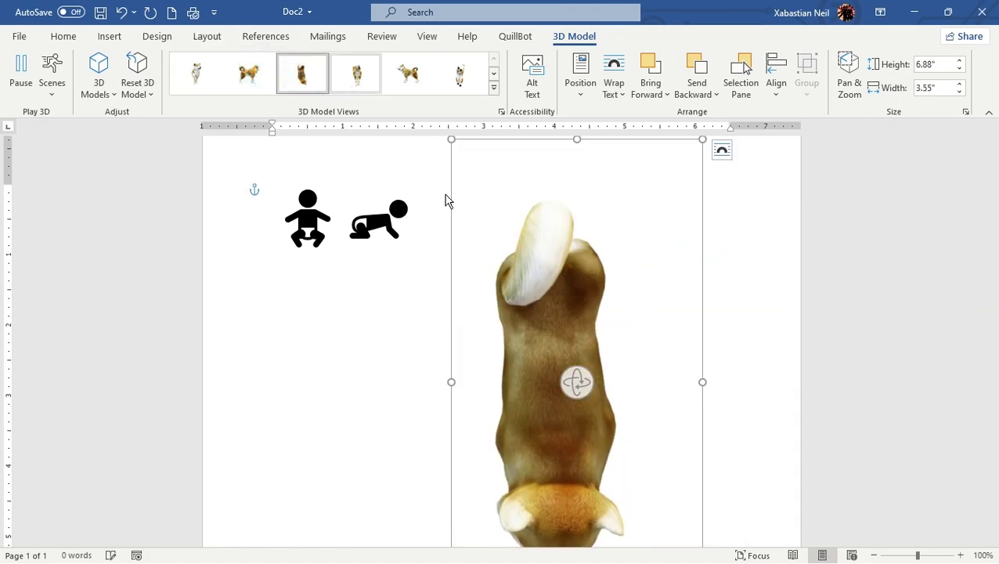
pyautogui.moveTo(577, 382); pyautogui.dragTo(621, 243)
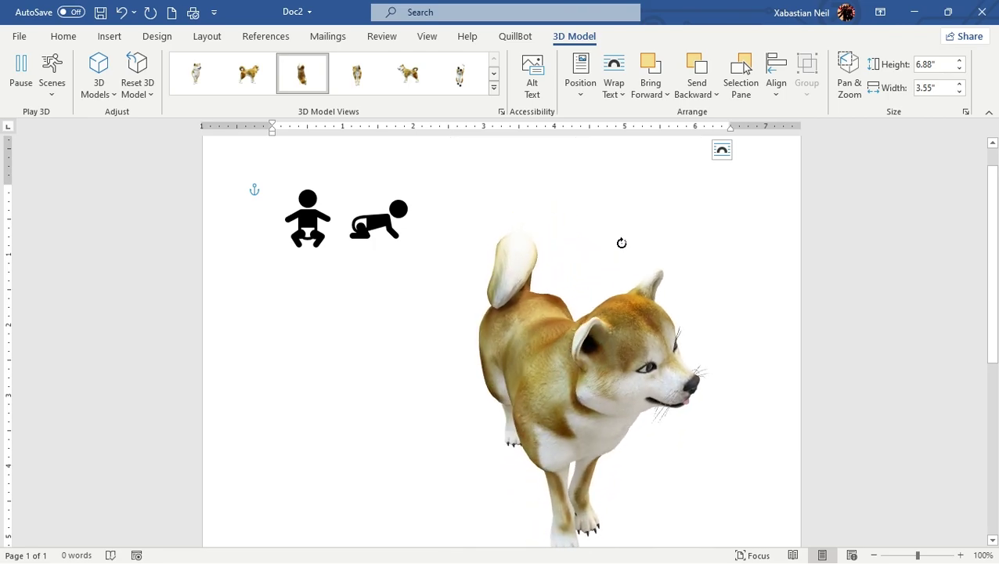
pyautogui.click(359, 86)
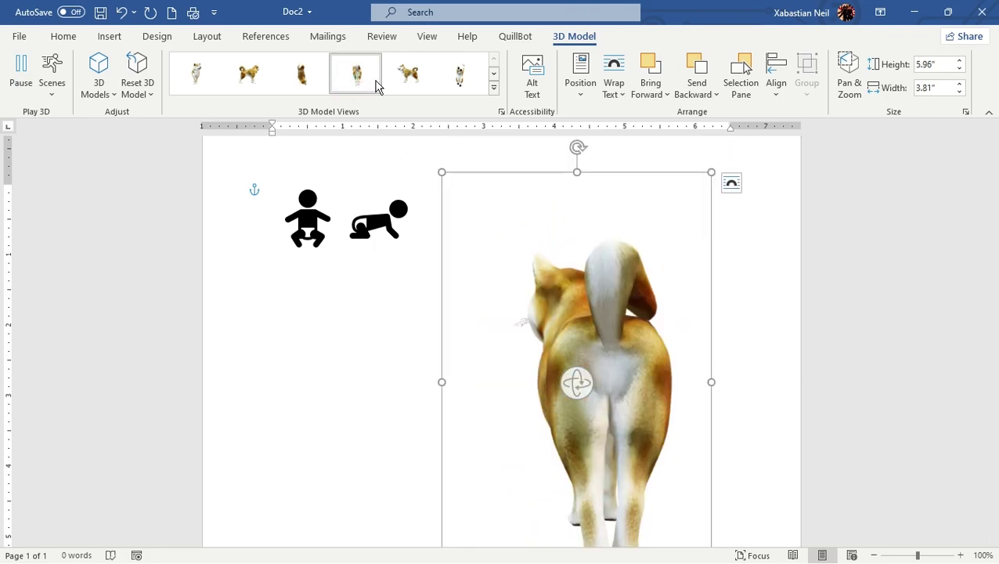
pyautogui.click(407, 82)
pyautogui.click(468, 92)
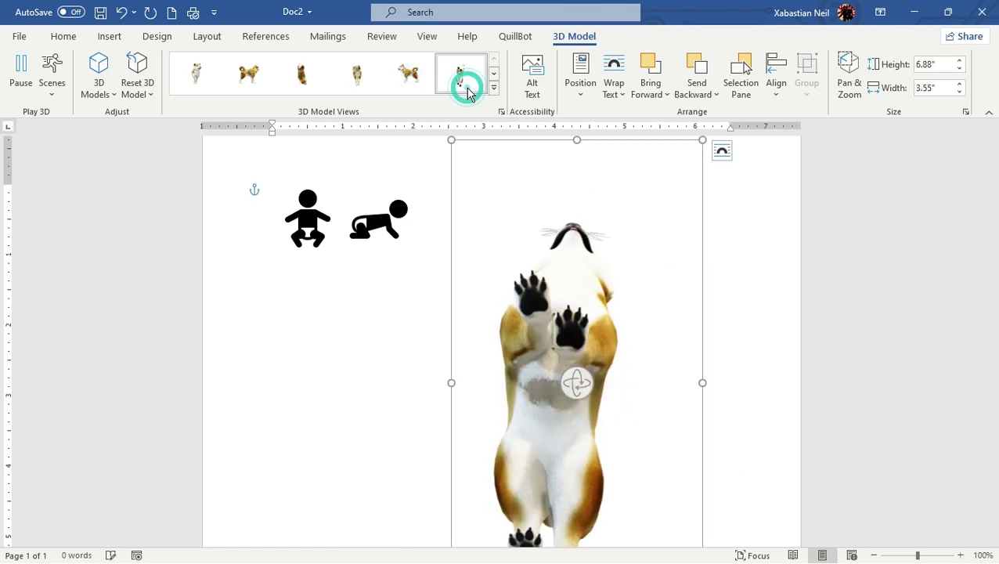
pyautogui.click(407, 75)
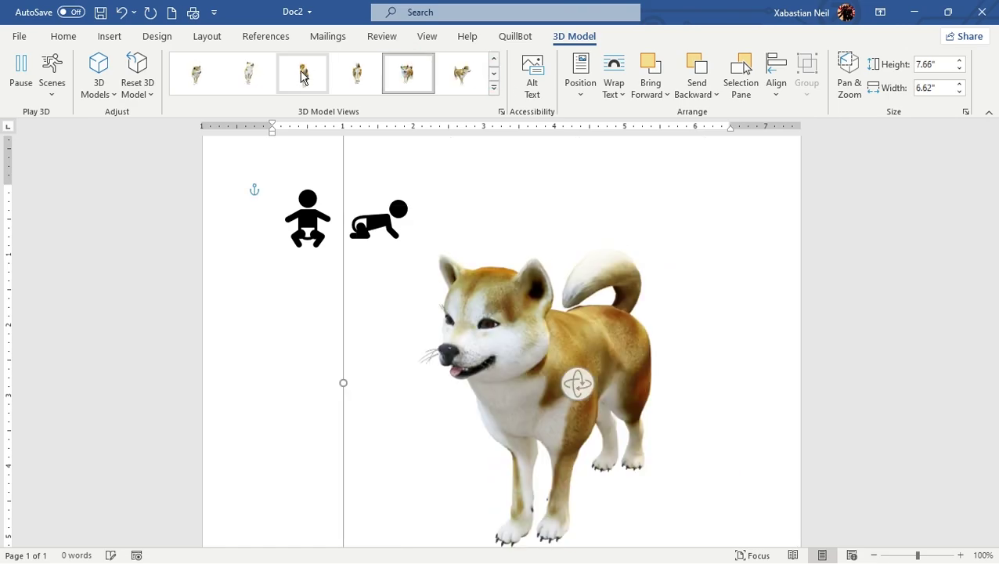
pyautogui.click(302, 74)
pyautogui.click(243, 76)
pyautogui.click(206, 75)
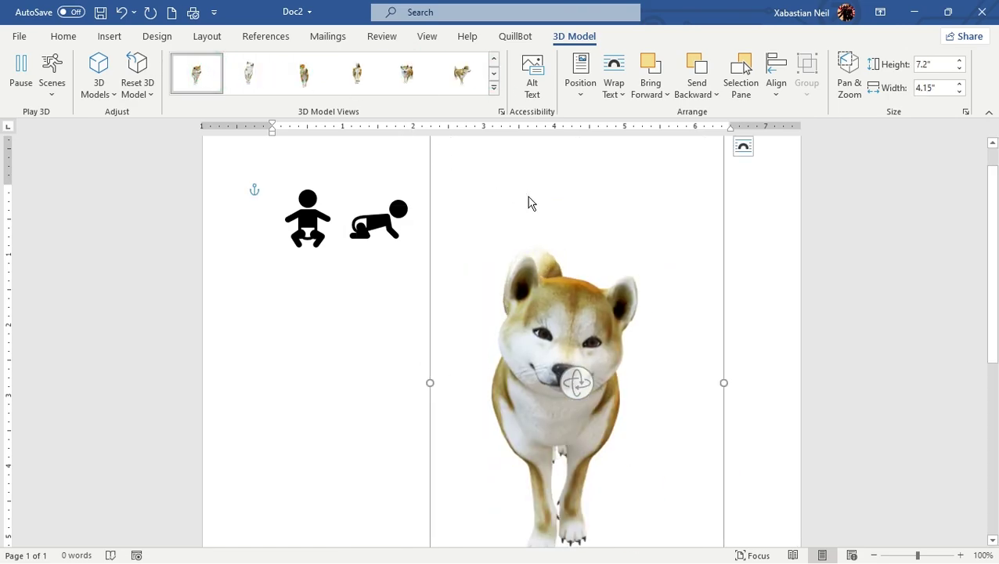
pyautogui.moveTo(575, 398); pyautogui.dragTo(533, 395)
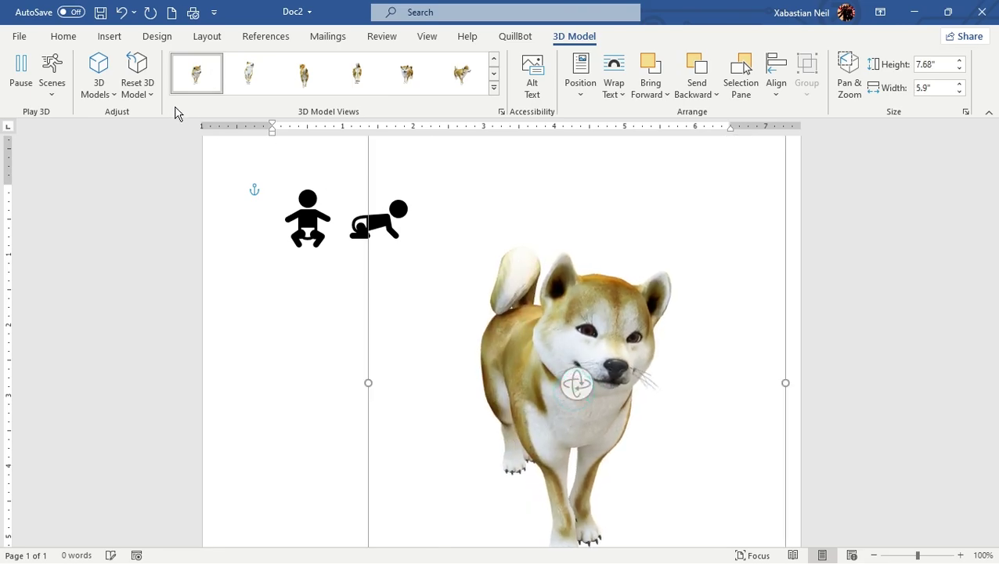
pyautogui.click(152, 86)
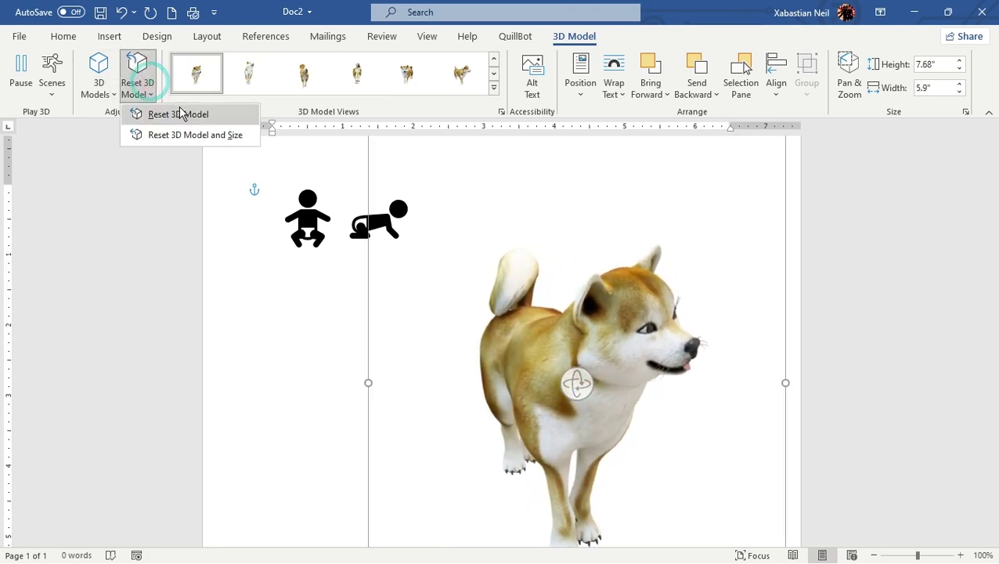
pyautogui.click(130, 227)
# Step: Pause the animation and switch the dog through Scenes 2, 3 and 4
pyautogui.click(21, 67)
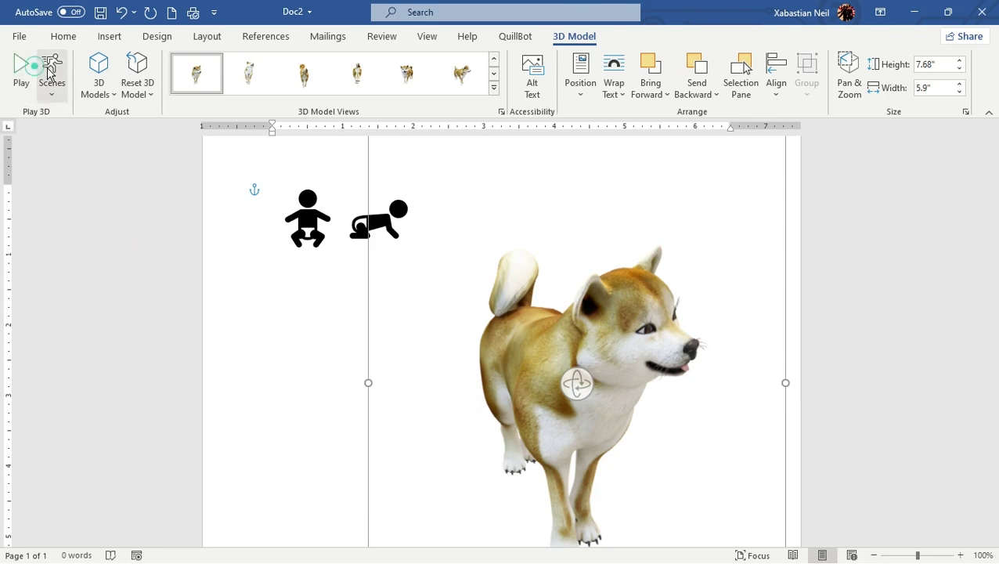
pyautogui.click(52, 67)
pyautogui.click(154, 162)
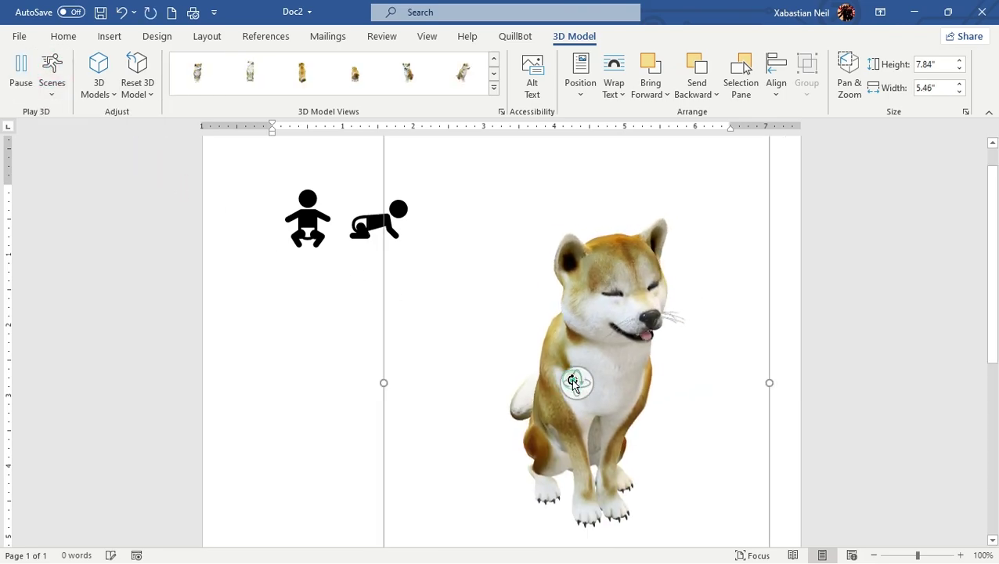
pyautogui.click(61, 86)
pyautogui.click(69, 205)
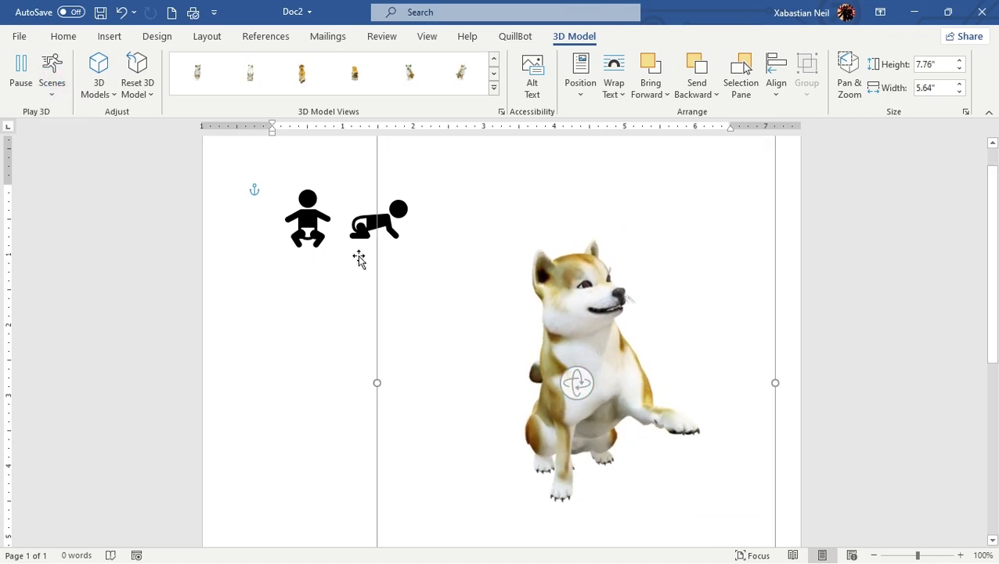
pyautogui.click(52, 78)
pyautogui.click(95, 196)
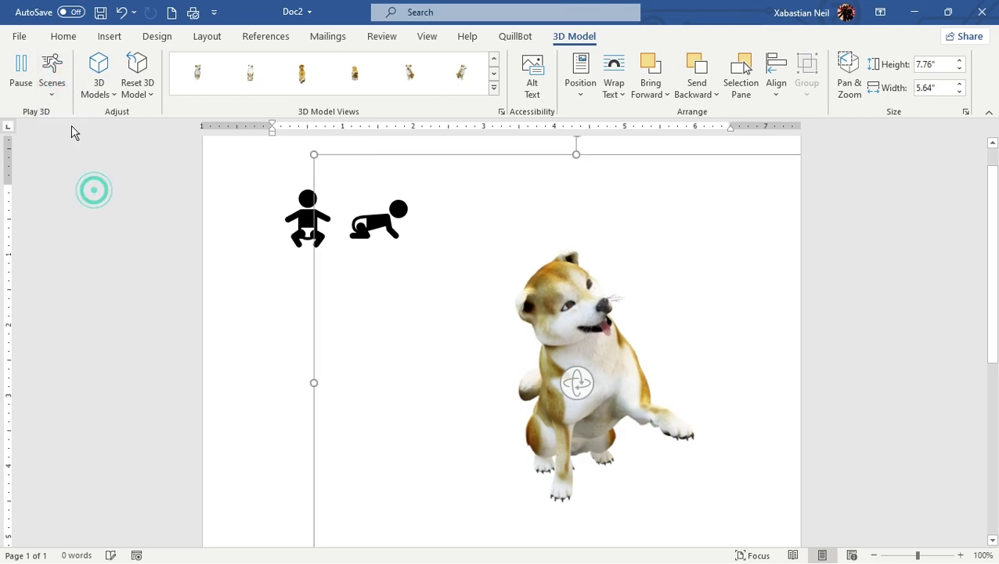
pyautogui.click(55, 94)
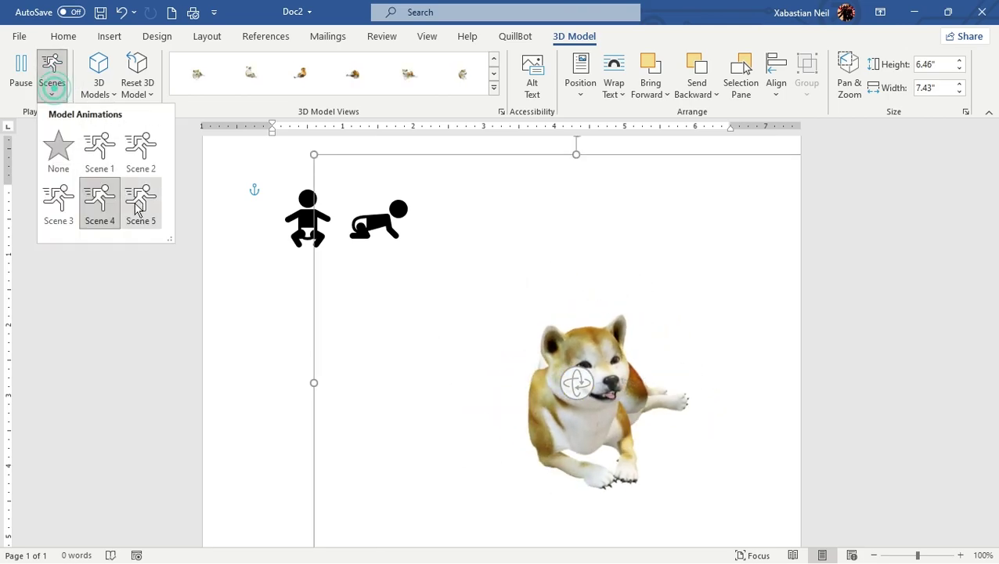
# Step: Switch the dog to the Scene 5 sitting animation and enable Pan & Zoom
pyautogui.click(138, 196)
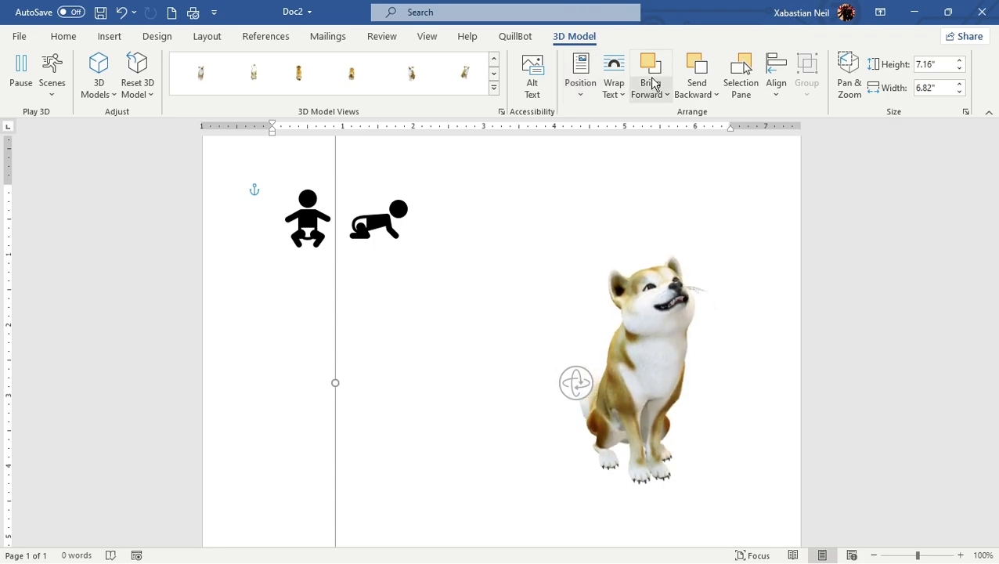
pyautogui.click(842, 69)
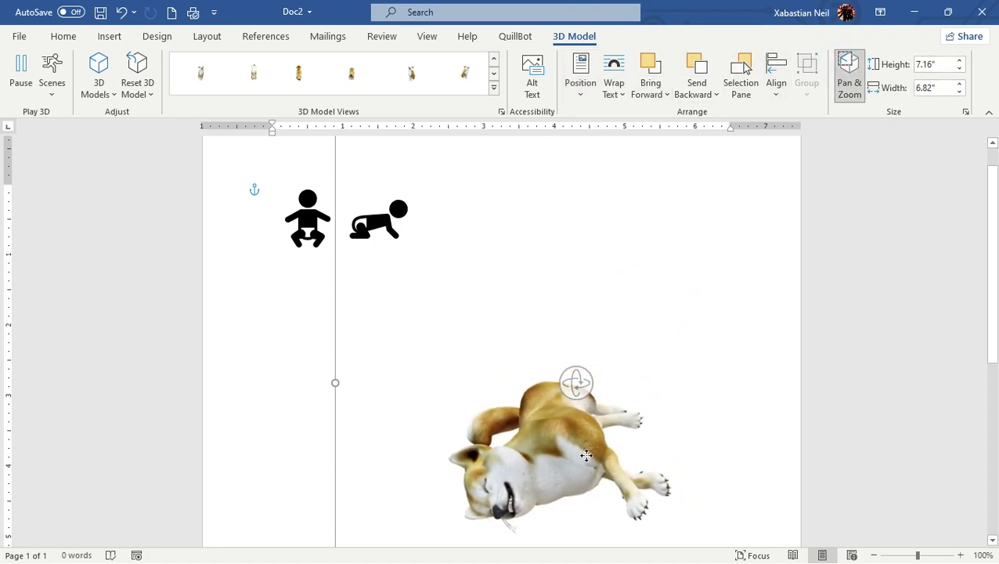
pyautogui.scroll(-1, 591, 368)
pyautogui.scroll(2, 279, 268)
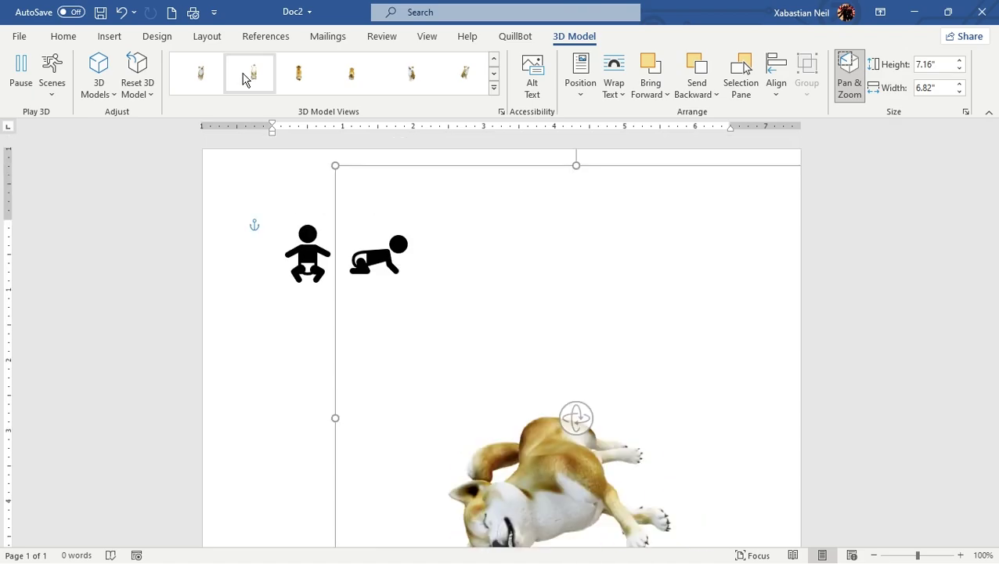
pyautogui.scroll(-1, 631, 292)
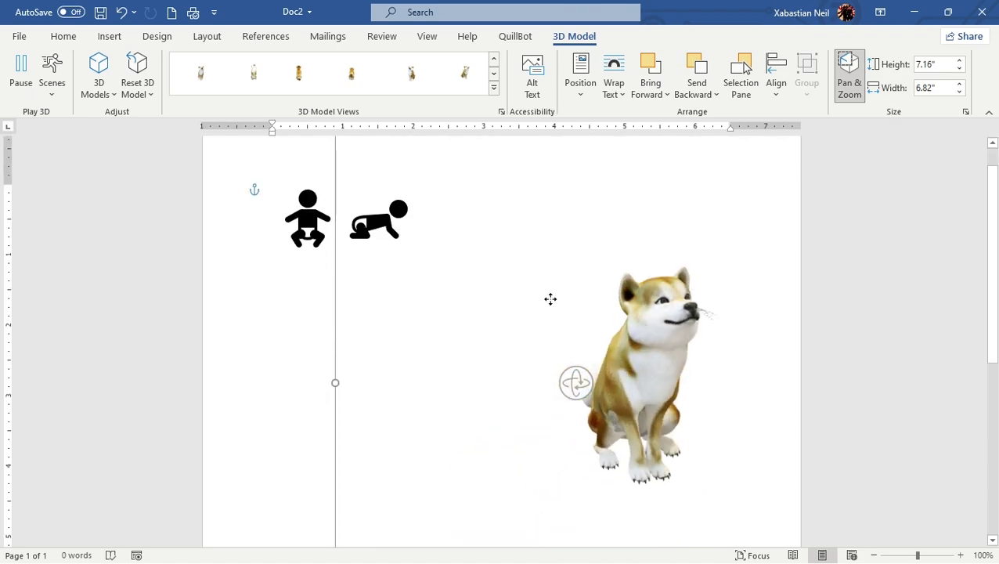
pyautogui.scroll(-3, 622, 293)
pyautogui.scroll(3, 618, 293)
pyautogui.scroll(-5, 603, 293)
pyautogui.scroll(4, 596, 287)
pyautogui.scroll(-1, 418, 218)
pyautogui.scroll(2, 390, 213)
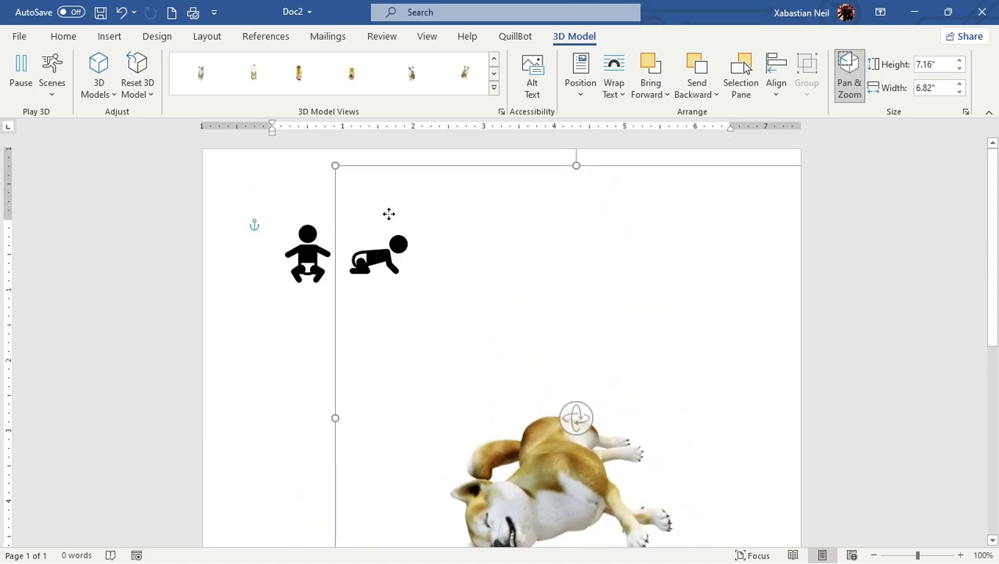
pyautogui.click(308, 250)
# Step: Delete the sitting-baby and crawling-baby icons from the top of the page
pyautogui.press('Delete')
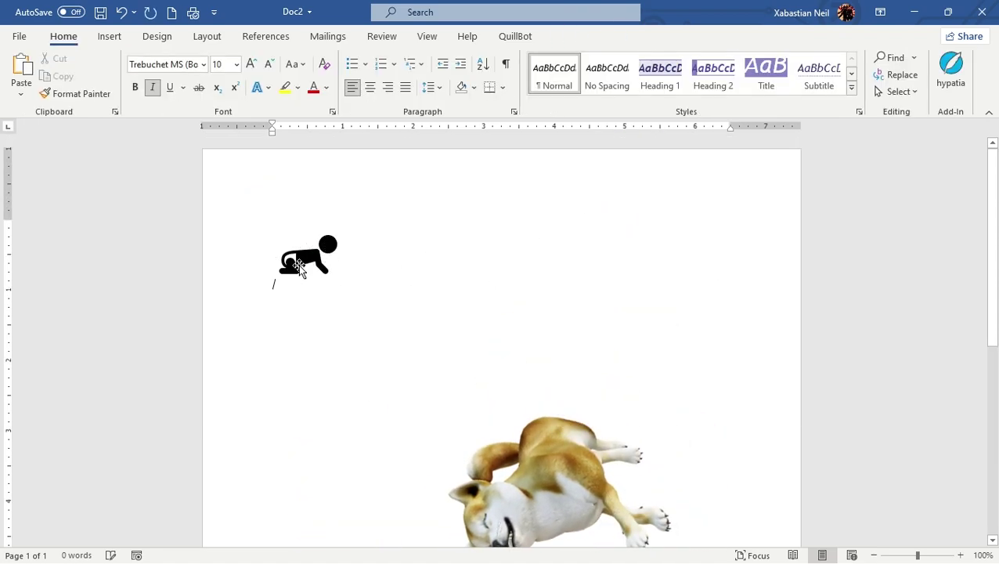
pyautogui.click(300, 266)
pyautogui.press('Delete')
pyautogui.scroll(-3, 305, 263)
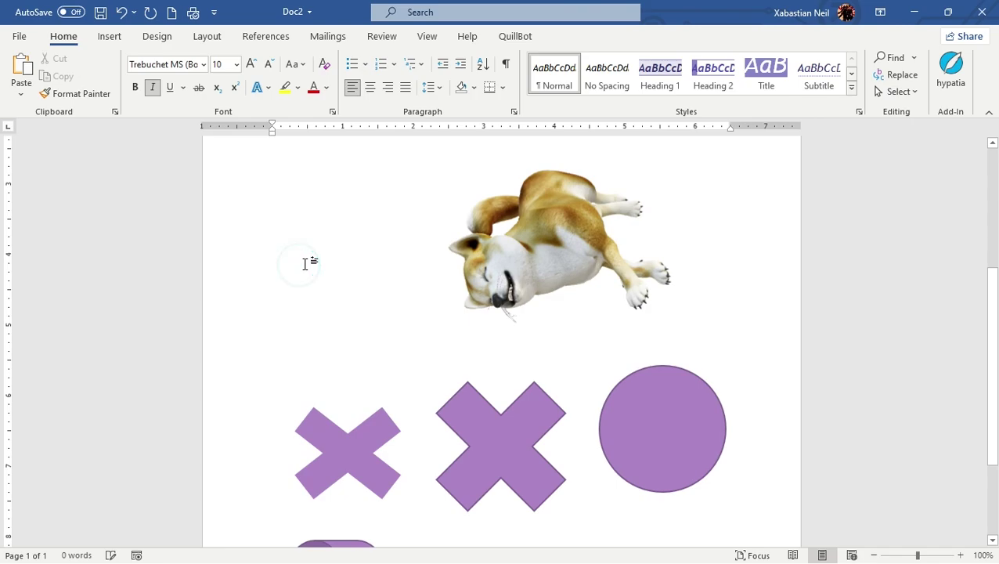
pyautogui.tripleClick(236, 379)
pyautogui.scroll(-3, 579, 485)
pyautogui.click(638, 450)
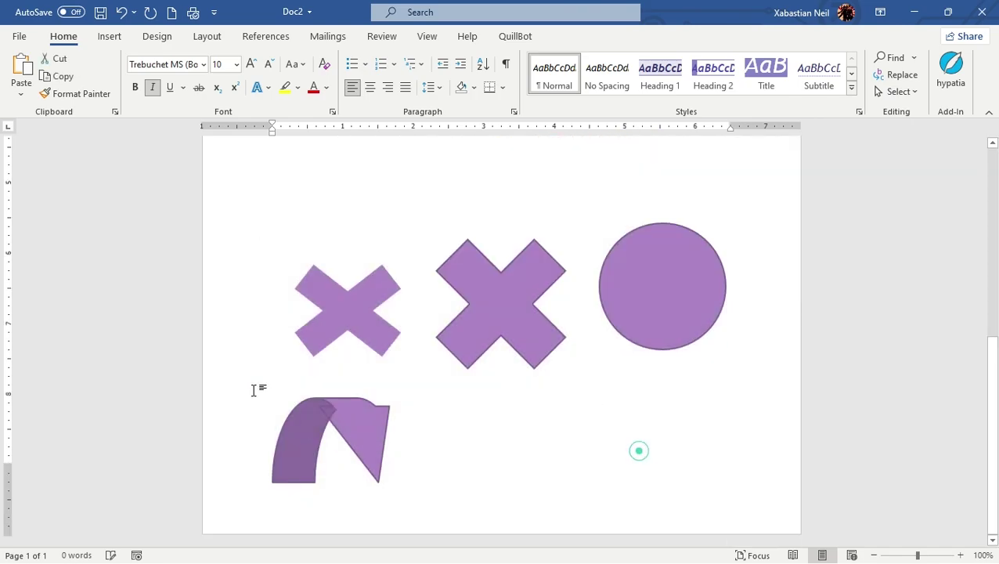
pyautogui.scroll(4, 334, 319)
pyautogui.scroll(-4, 270, 386)
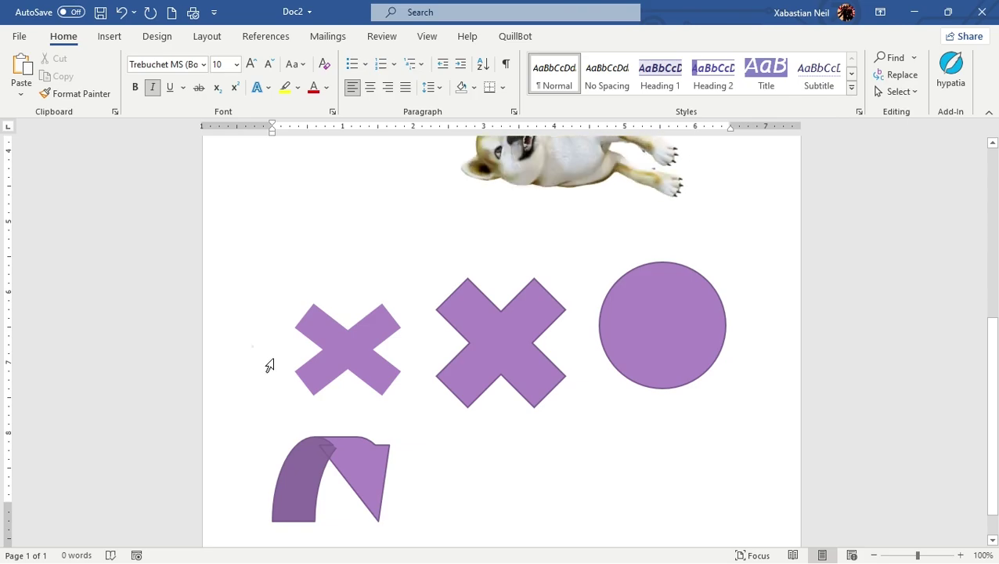
pyautogui.tripleClick(252, 347)
pyautogui.click(521, 439)
pyautogui.scroll(-5, 446, 448)
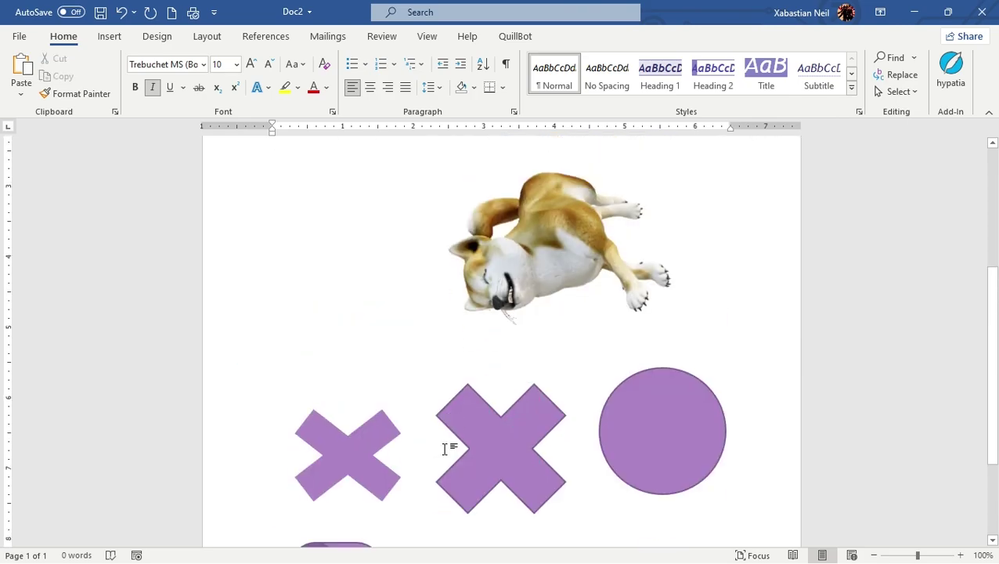
# Step: Delete the purple arc and both X shapes, undoing the accidental dog deletion
pyautogui.click(359, 423)
pyautogui.press('Delete')
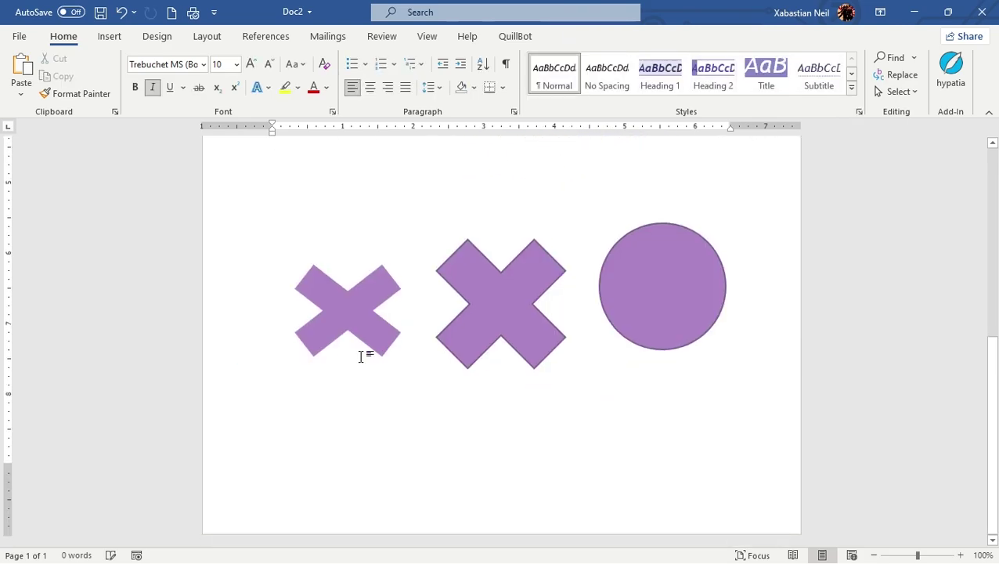
pyautogui.click(361, 356)
pyautogui.scroll(-3, 374, 330)
pyautogui.click(347, 415)
pyautogui.press('Delete')
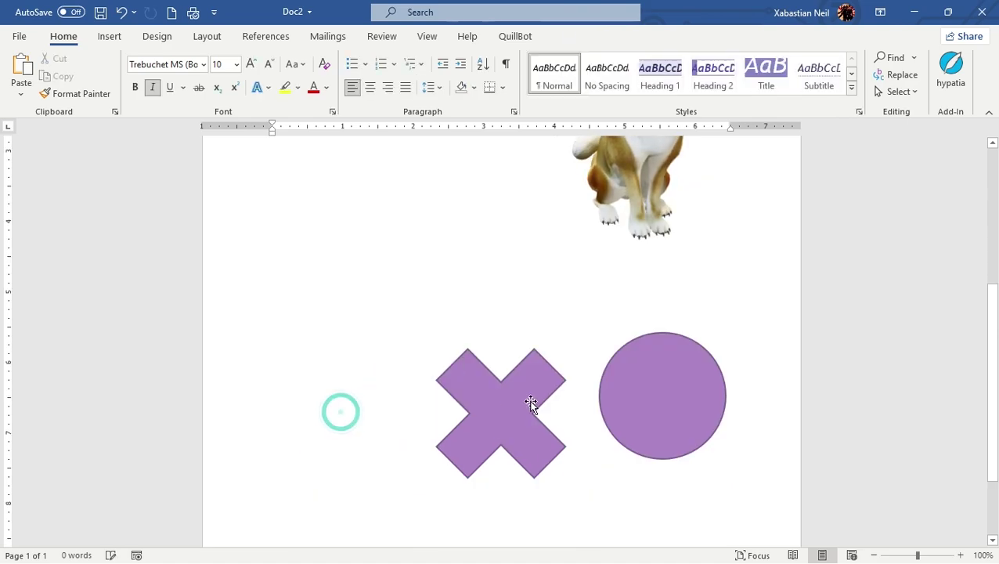
pyautogui.click(501, 413)
pyautogui.press('Delete')
pyautogui.click(640, 392)
pyautogui.press('Delete')
pyautogui.click(639, 390)
pyautogui.scroll(-3, 638, 390)
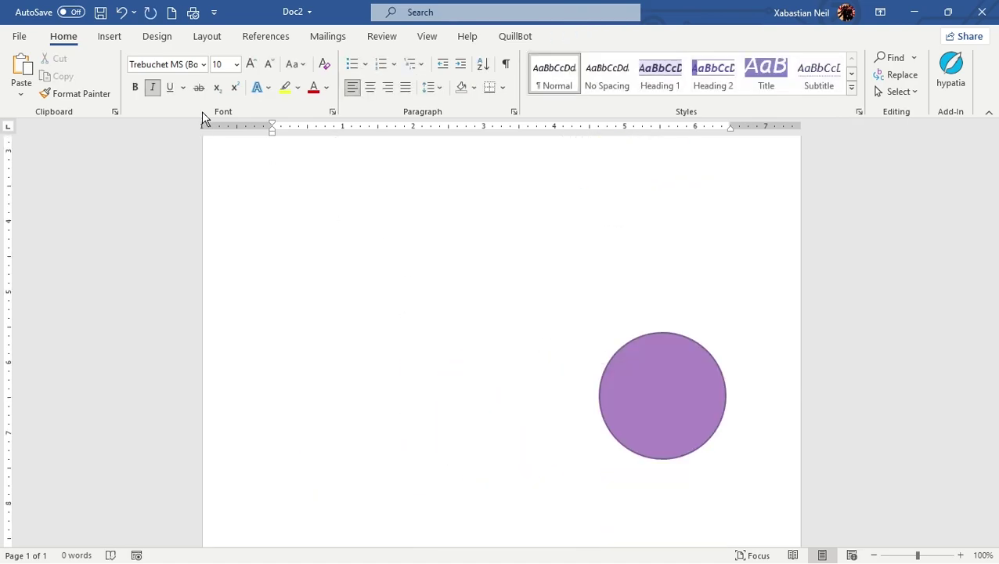
pyautogui.click(121, 11)
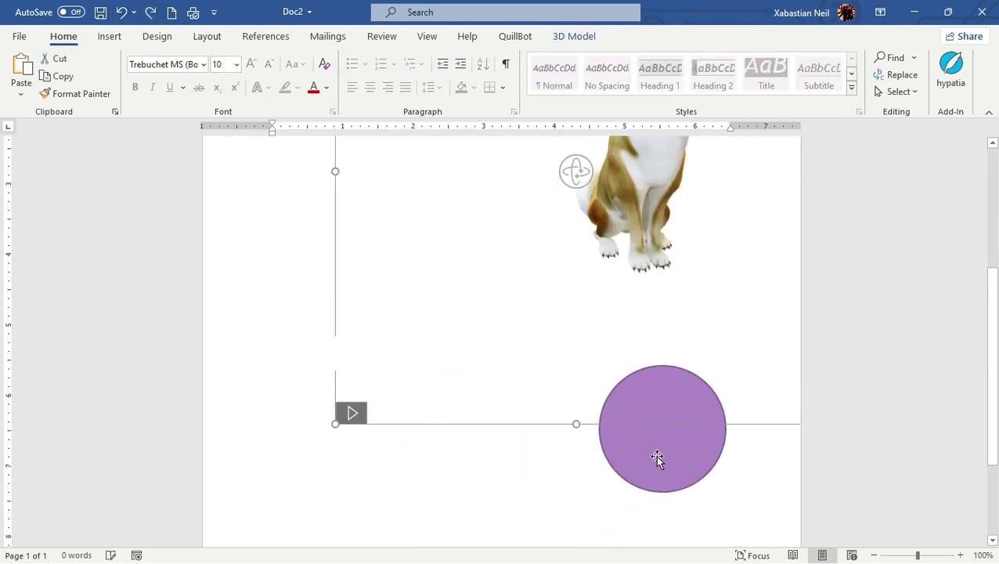
# Step: Delete the purple circle and move the dog model toward the page's left
pyautogui.click(663, 470)
pyautogui.press('Delete')
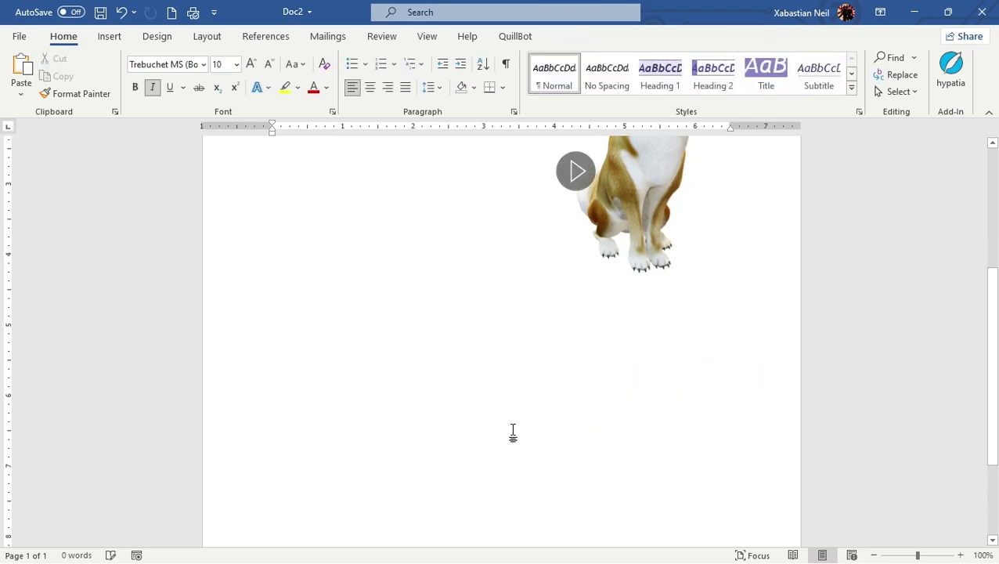
pyautogui.click(513, 432)
pyautogui.click(664, 356)
pyautogui.moveTo(664, 356); pyautogui.dragTo(558, 369)
pyautogui.scroll(-2, 555, 370)
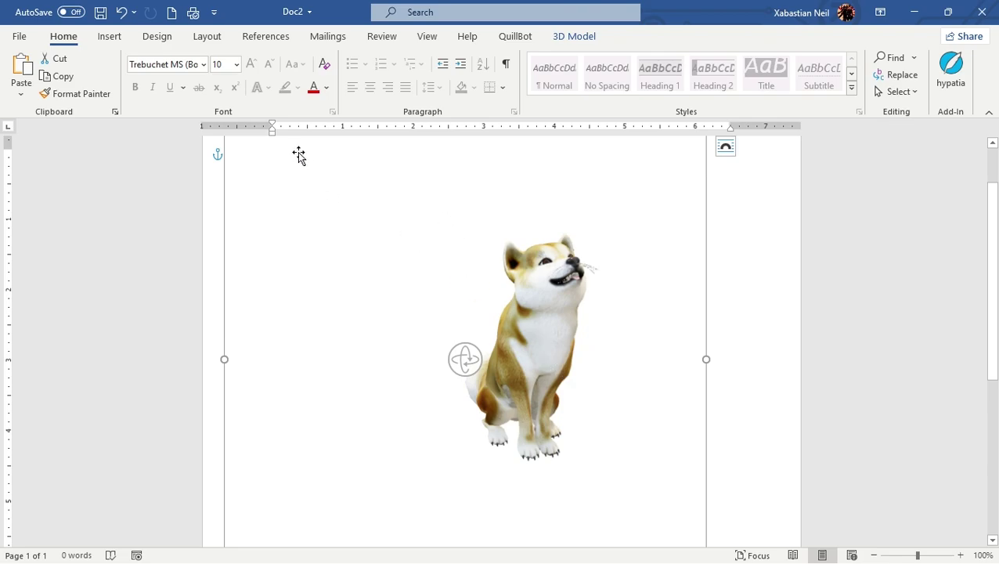
pyautogui.click(111, 36)
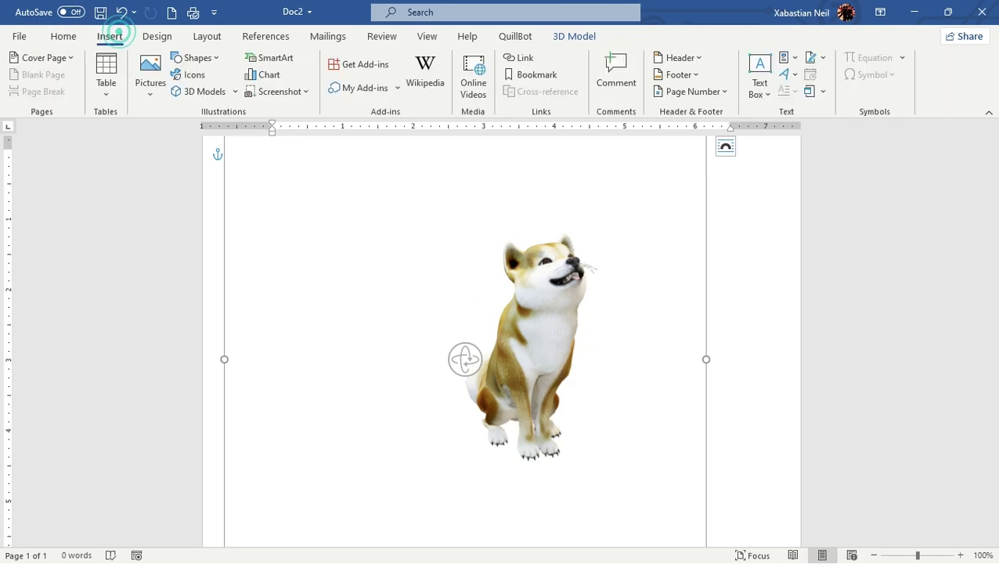
# Step: Insert a Radar chart after previewing the column, scatter, area and stock types
pyautogui.click(269, 71)
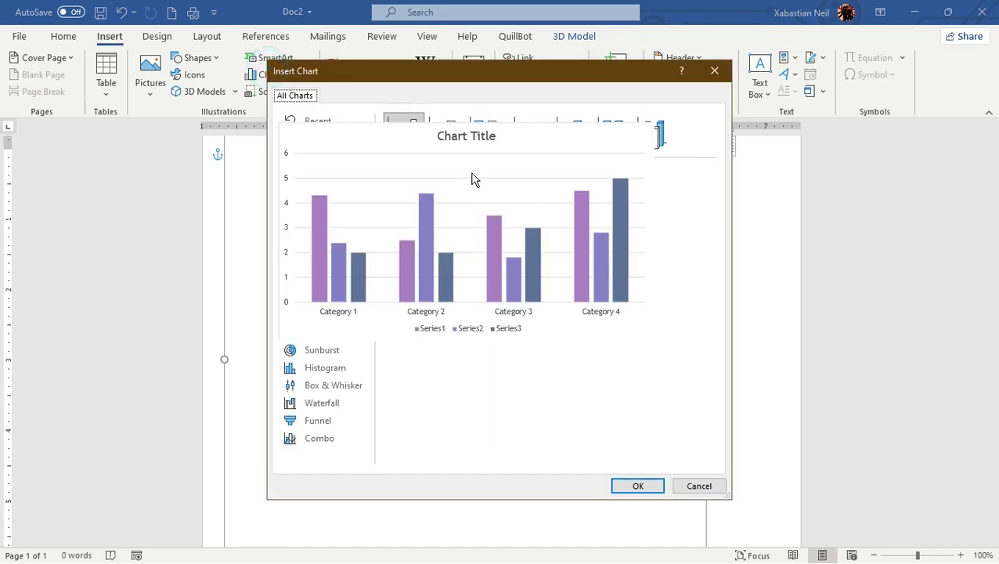
pyautogui.click(445, 132)
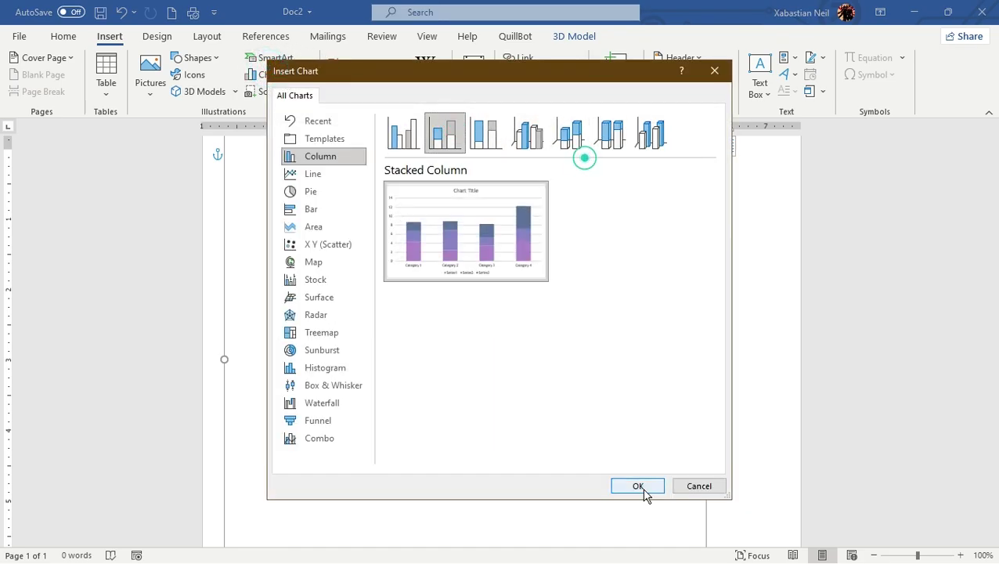
pyautogui.click(356, 245)
pyautogui.click(317, 227)
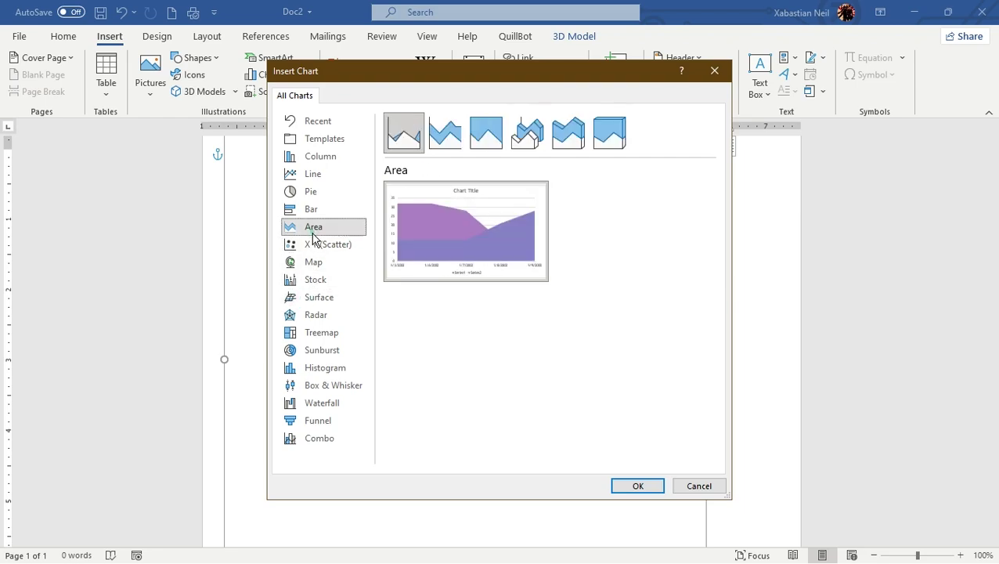
pyautogui.click(309, 280)
pyautogui.click(320, 315)
pyautogui.moveTo(479, 261)
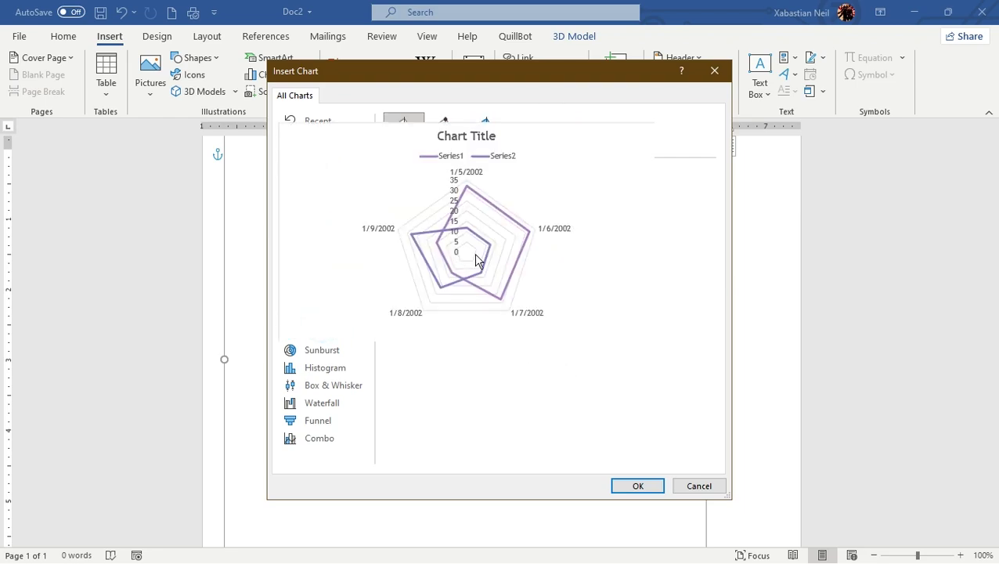
pyautogui.click(645, 484)
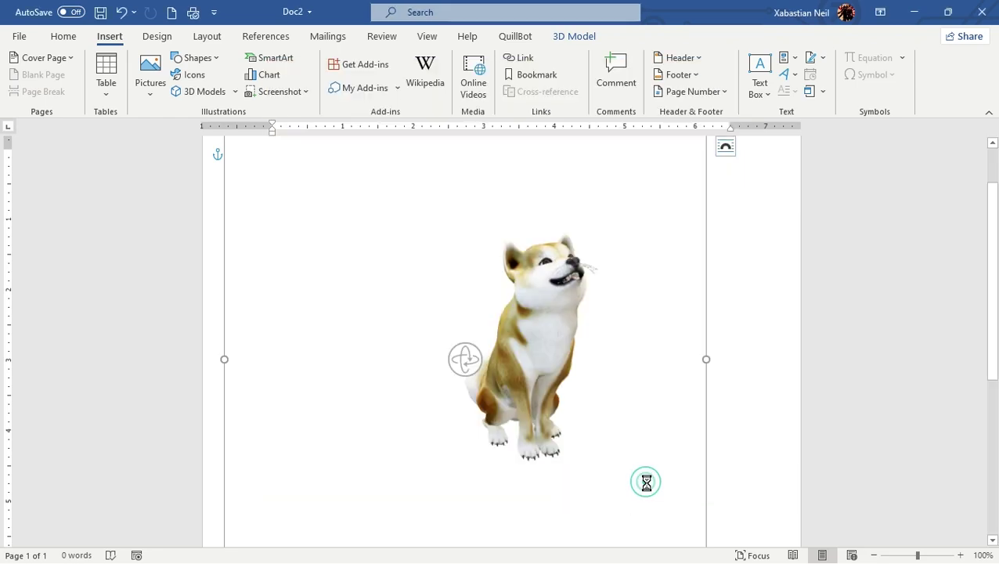
# Step: Delete the 3D dog covering the chart and close the chart data sheet
pyautogui.click(522, 412)
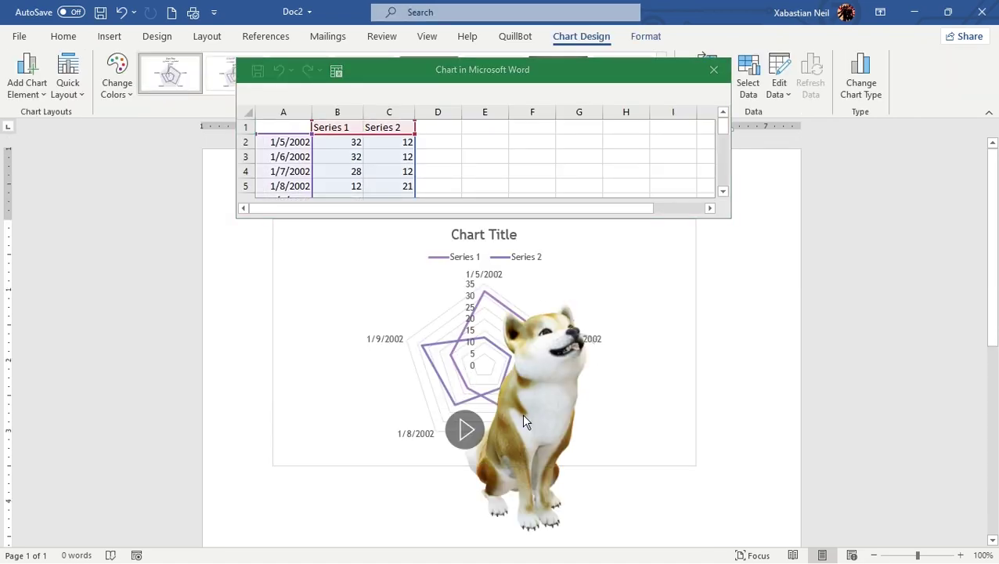
pyautogui.press('Delete')
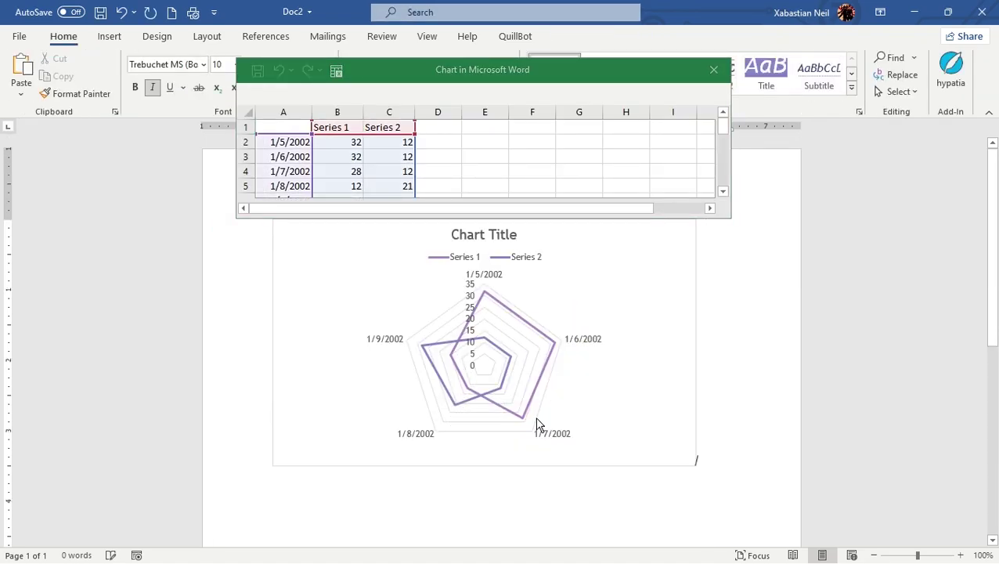
pyautogui.click(713, 69)
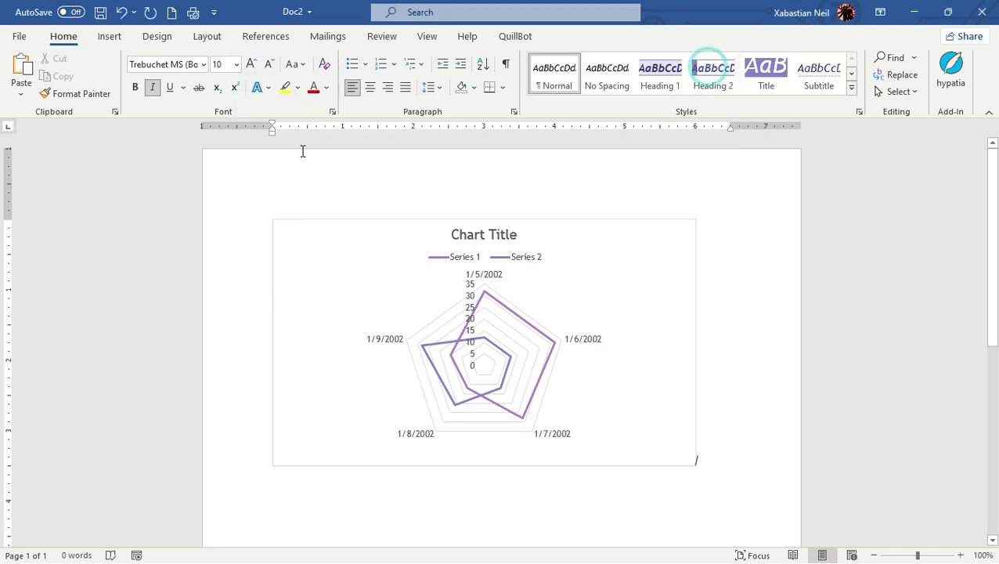
pyautogui.click(106, 39)
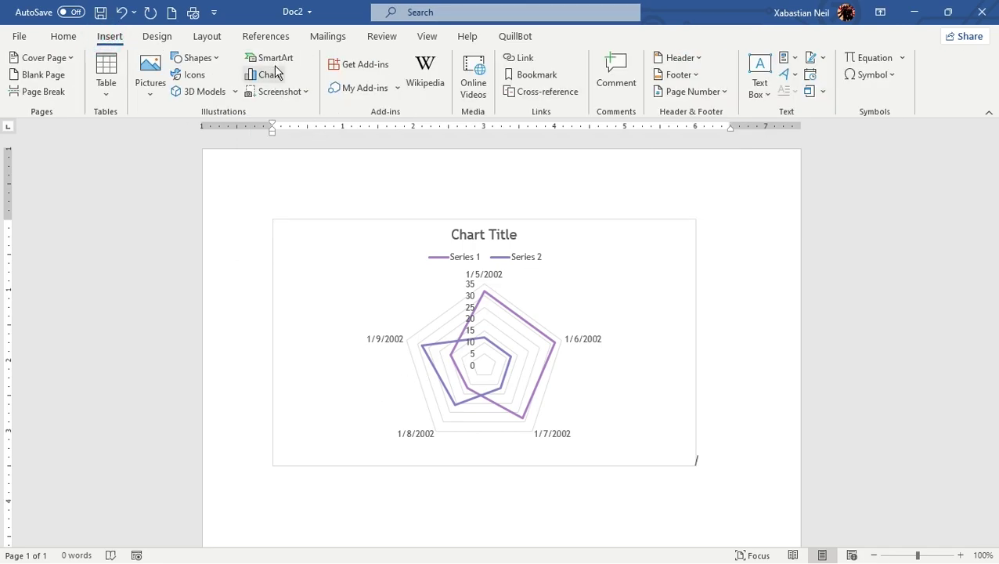
# Step: Preview SmartArt list layouts such as Vertical Box List, Lined List and Stacked List
pyautogui.click(276, 58)
pyautogui.click(490, 250)
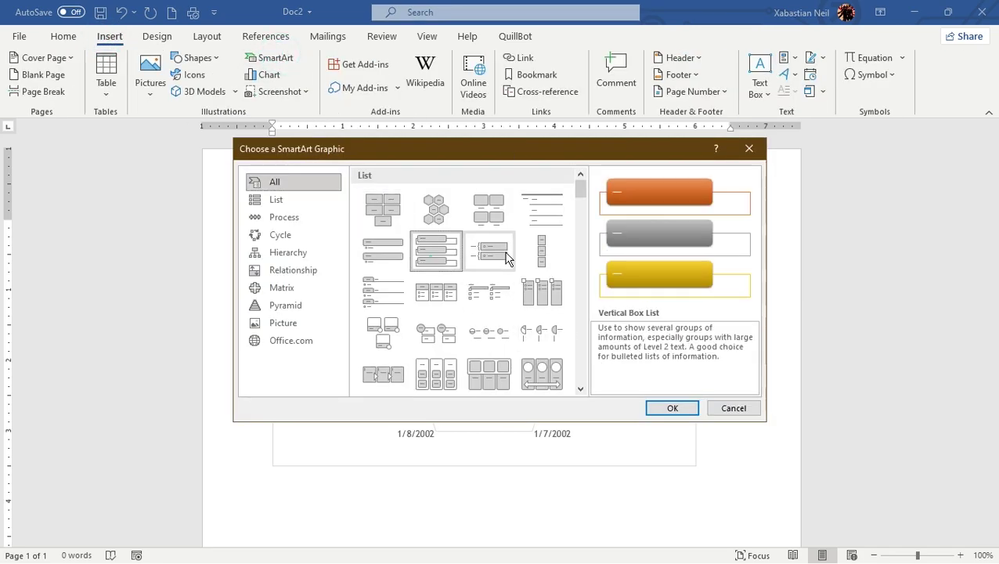
pyautogui.click(532, 250)
pyautogui.click(536, 211)
pyautogui.click(427, 211)
pyautogui.click(379, 259)
pyautogui.click(507, 254)
pyautogui.click(528, 306)
pyautogui.click(423, 295)
pyautogui.click(383, 329)
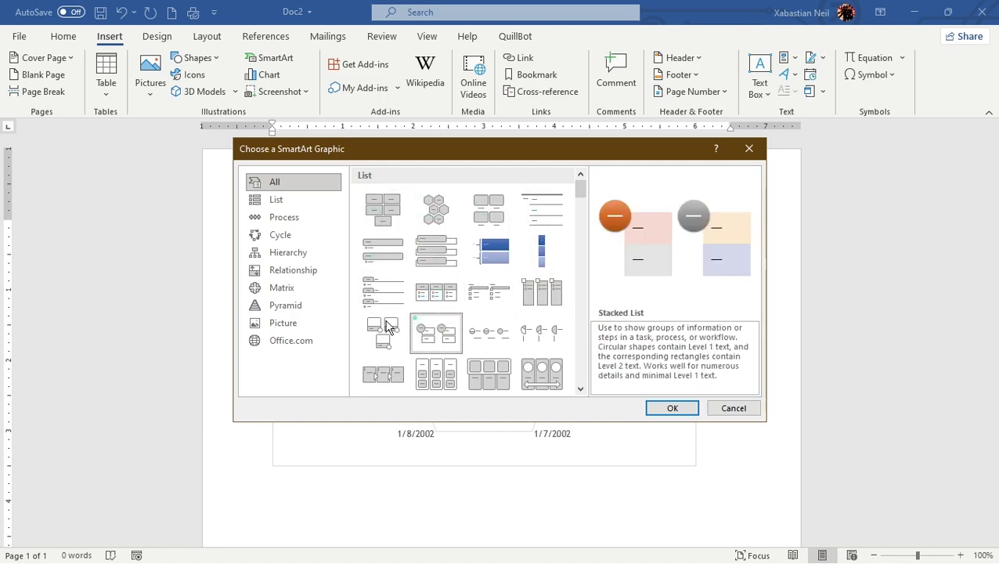
# Step: Insert a Cycle Matrix SmartArt, then undo it and restore the deleted dog model
pyautogui.click(282, 287)
pyautogui.click(489, 193)
pyautogui.click(537, 193)
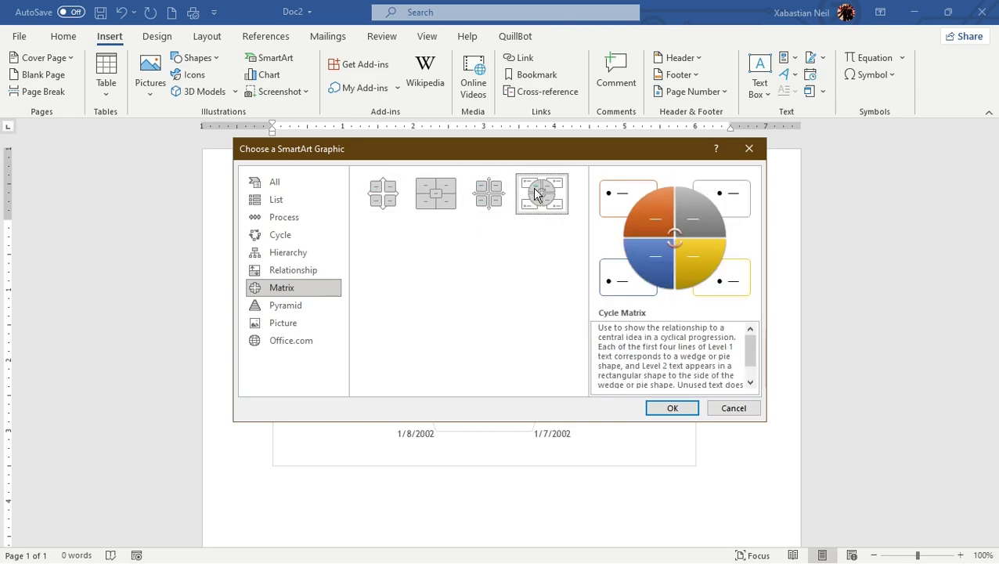
pyautogui.click(689, 410)
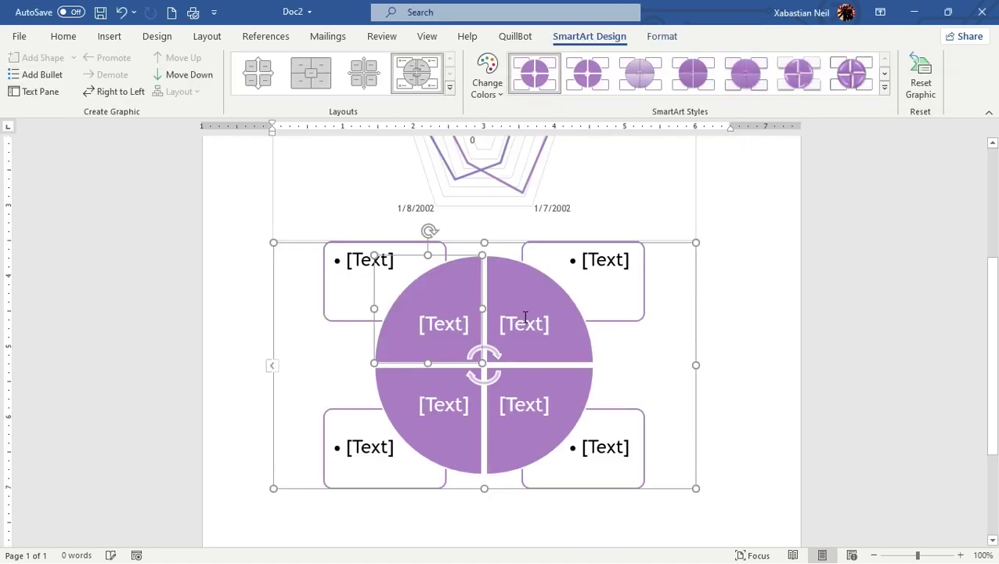
pyautogui.click(122, 12)
pyautogui.click(122, 13)
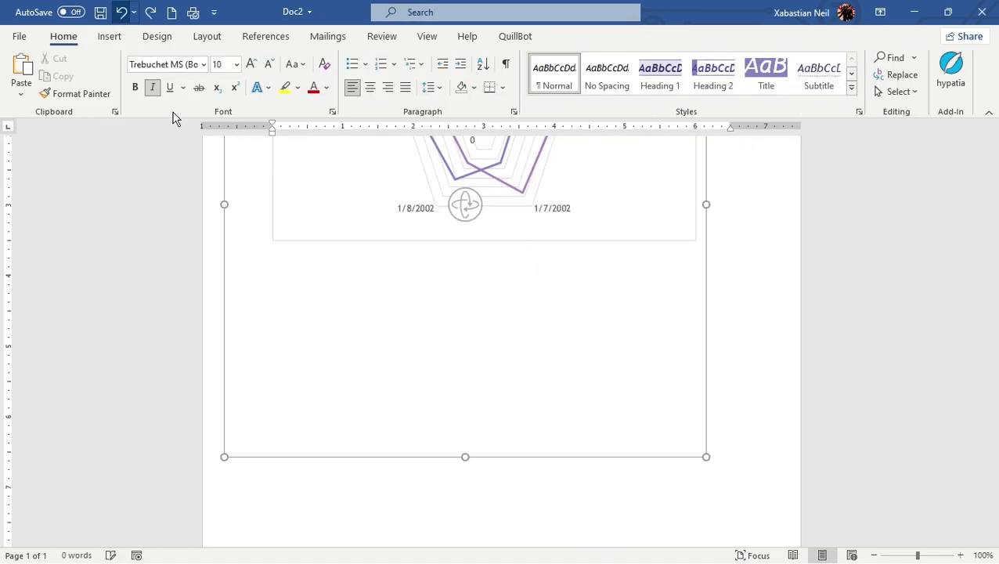
# Step: Insert a Screen Clipping of the entire beach desktop into the document
pyautogui.click(110, 36)
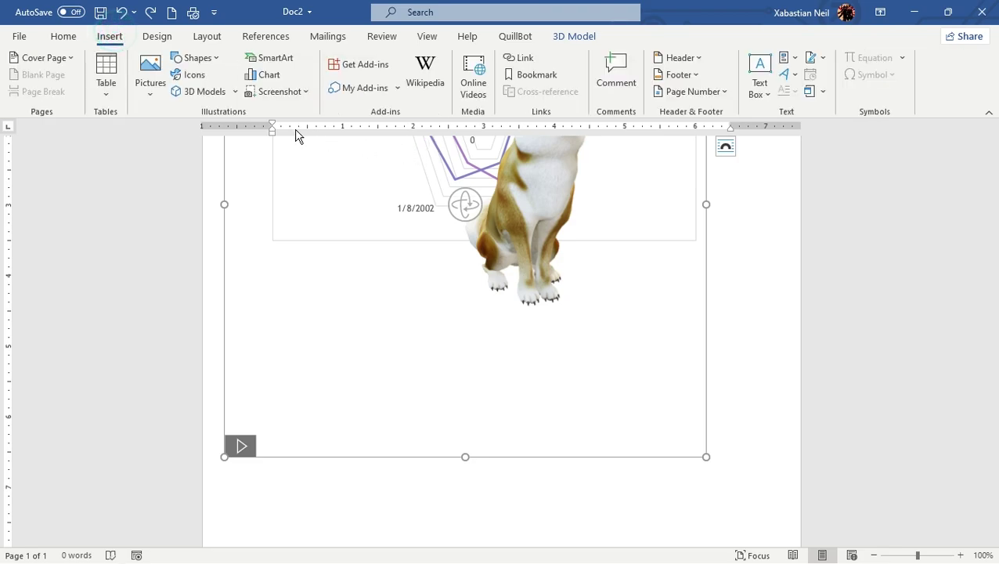
pyautogui.click(280, 91)
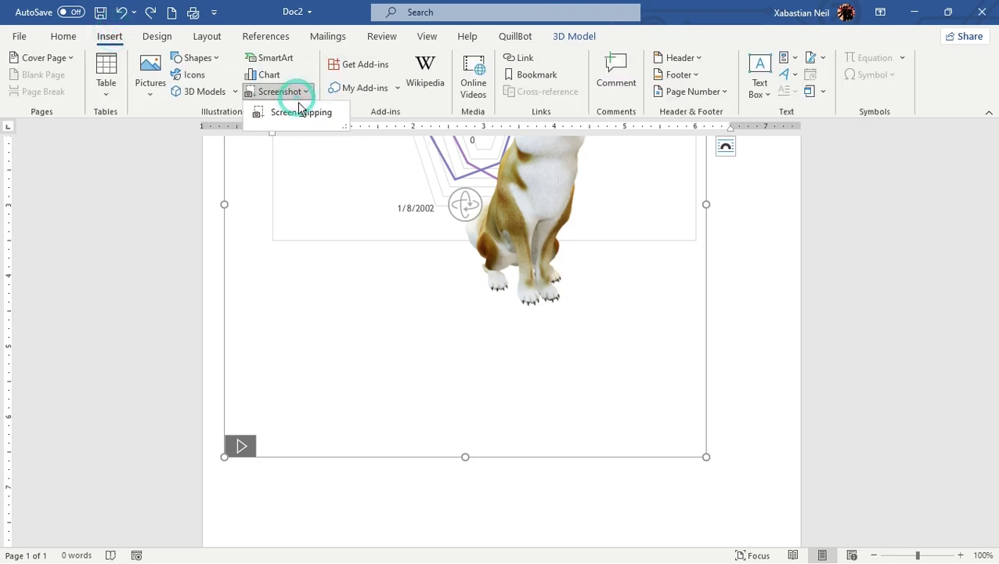
pyautogui.click(302, 111)
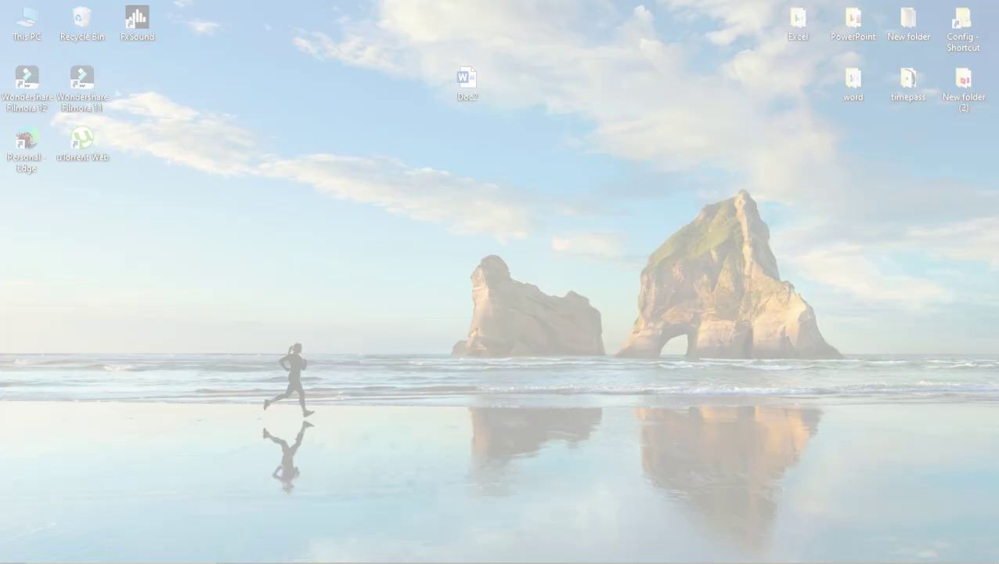
pyautogui.moveTo(1, 1); pyautogui.dragTo(997, 562)
# Step: Delete the 3D dog model and the radar chart, leaving only the screenshot
pyautogui.moveTo(403, 336); pyautogui.dragTo(300, 381)
pyautogui.press('Delete')
pyautogui.click(491, 216)
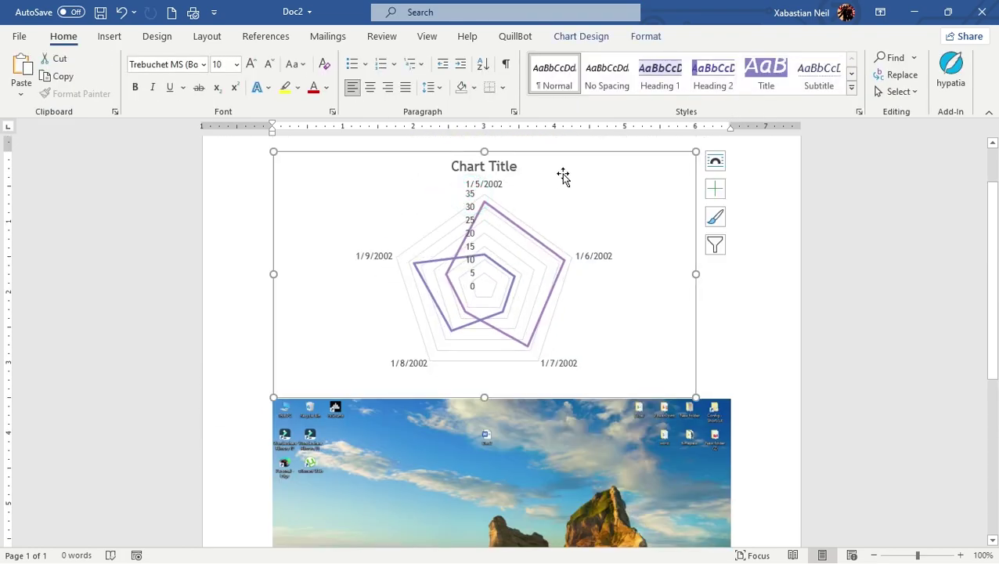
pyautogui.press('Delete')
pyautogui.scroll(-3, 578, 161)
pyautogui.scroll(3, 574, 201)
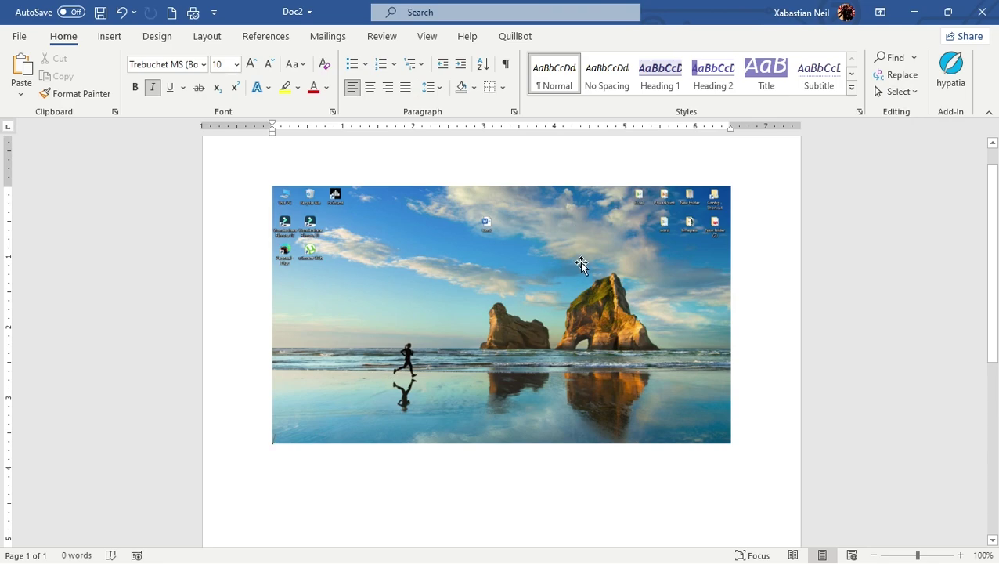
pyautogui.scroll(-3, 582, 264)
pyautogui.scroll(3, 581, 274)
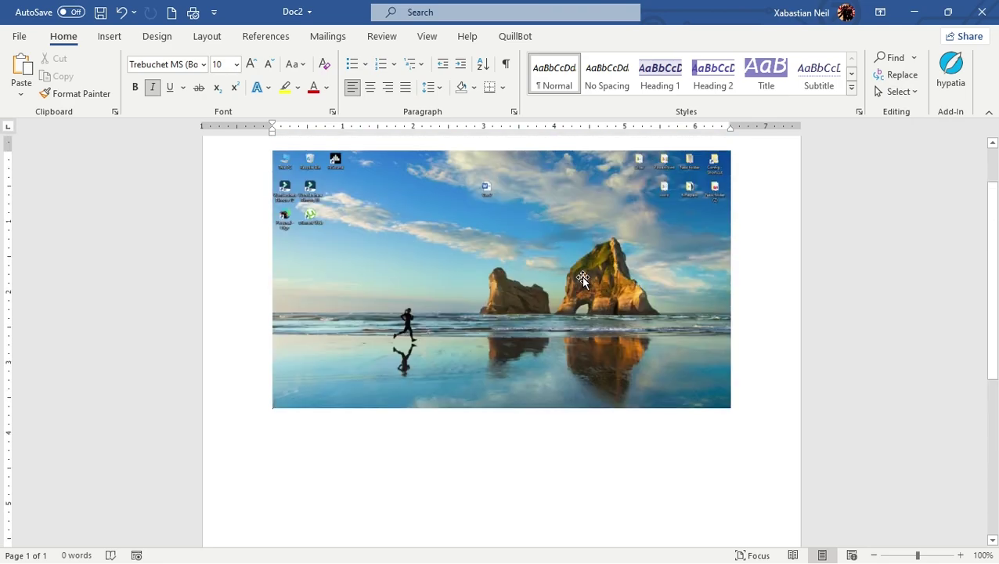
pyautogui.click(123, 44)
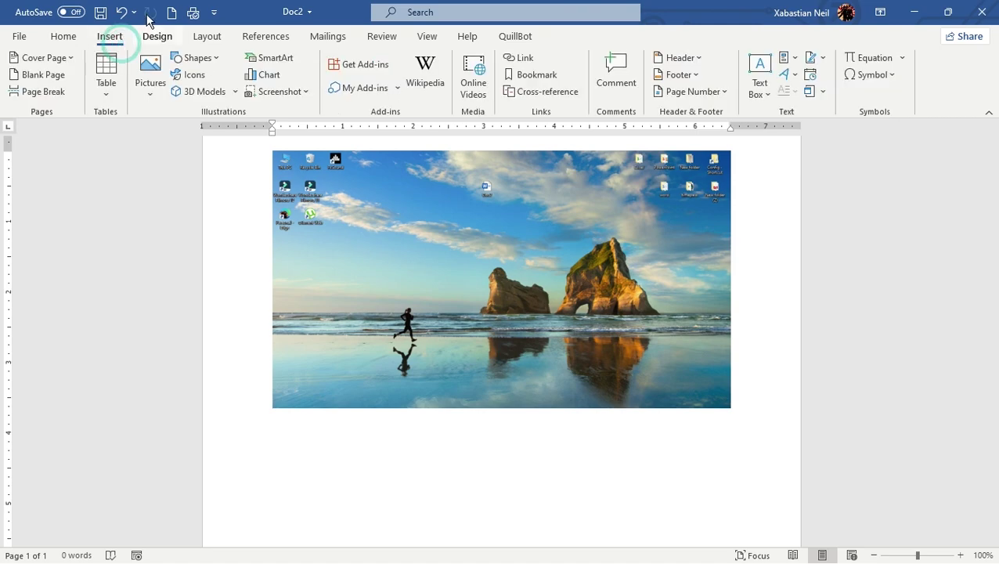
pyautogui.click(883, 77)
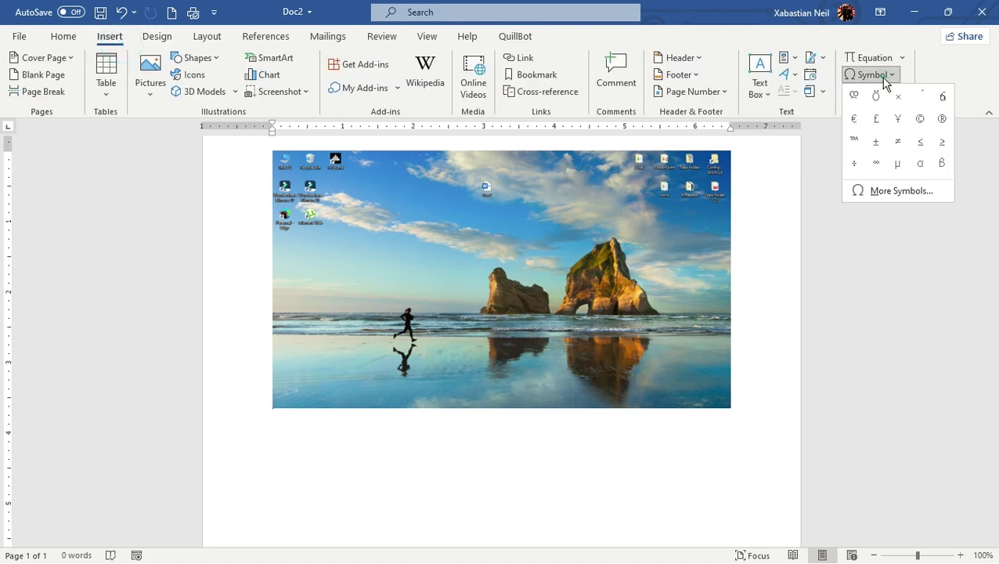
pyautogui.click(874, 139)
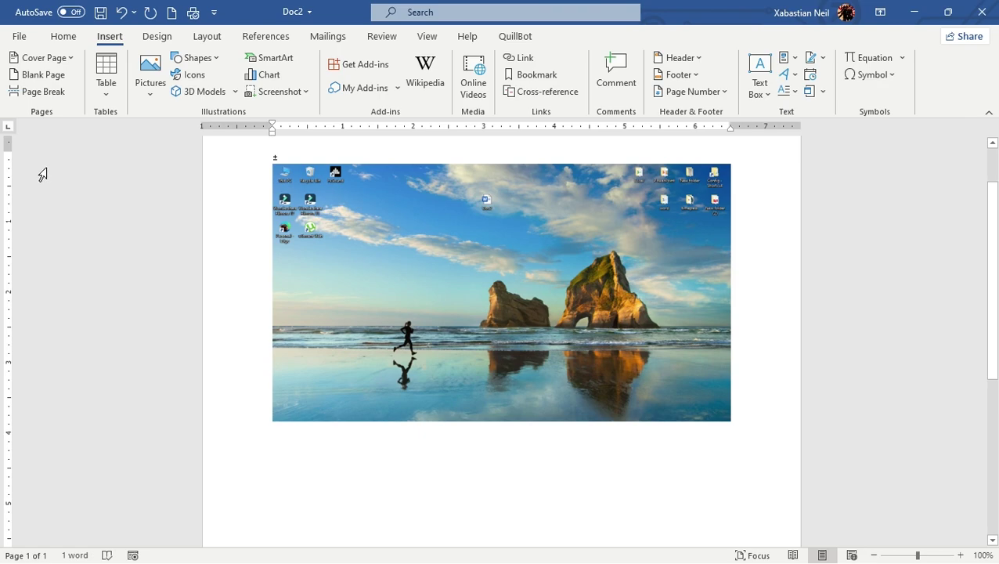
pyautogui.press('Delete')
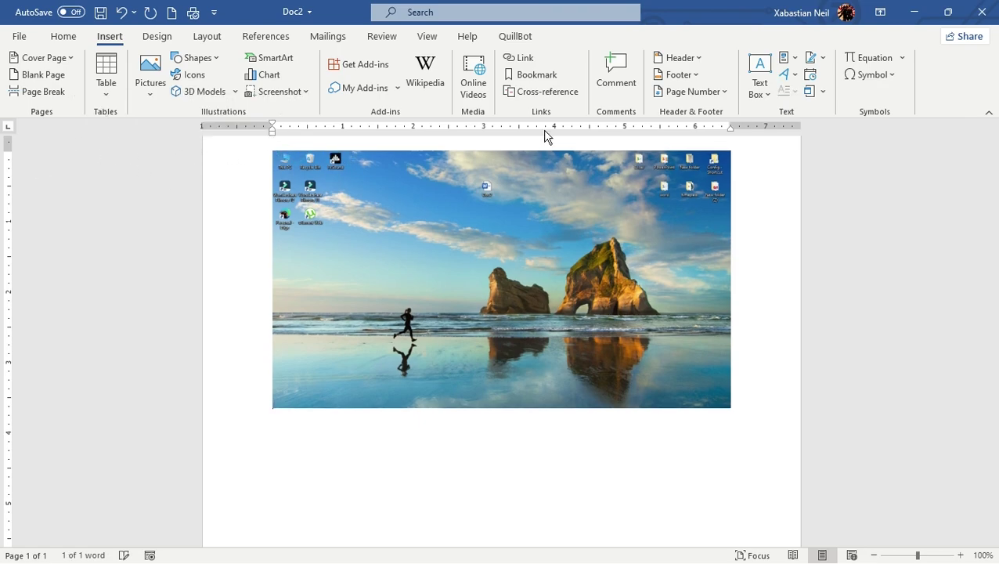
pyautogui.click(889, 75)
pyautogui.click(900, 191)
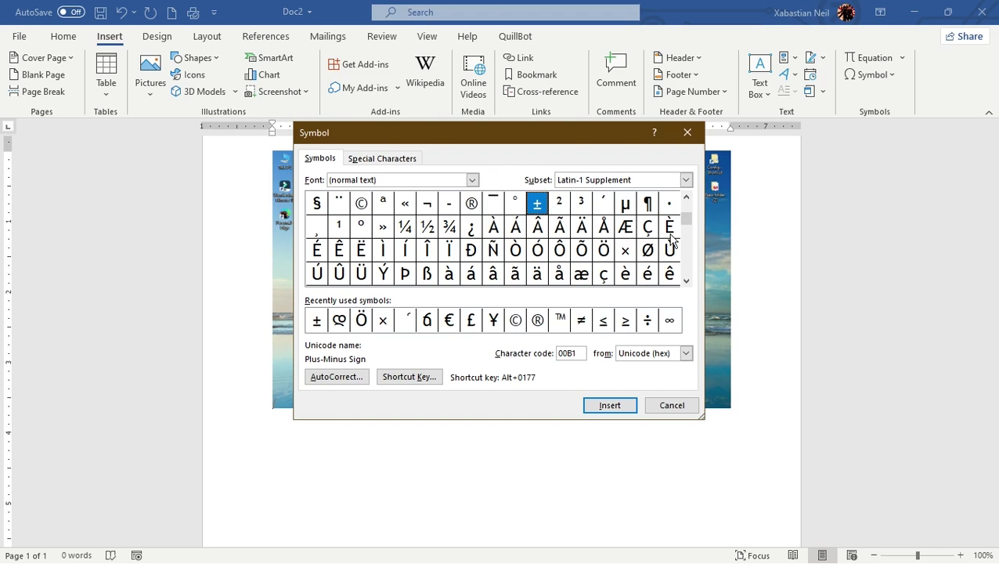
pyautogui.moveTo(685, 218); pyautogui.dragTo(687, 257)
pyautogui.click(470, 325)
pyautogui.click(535, 322)
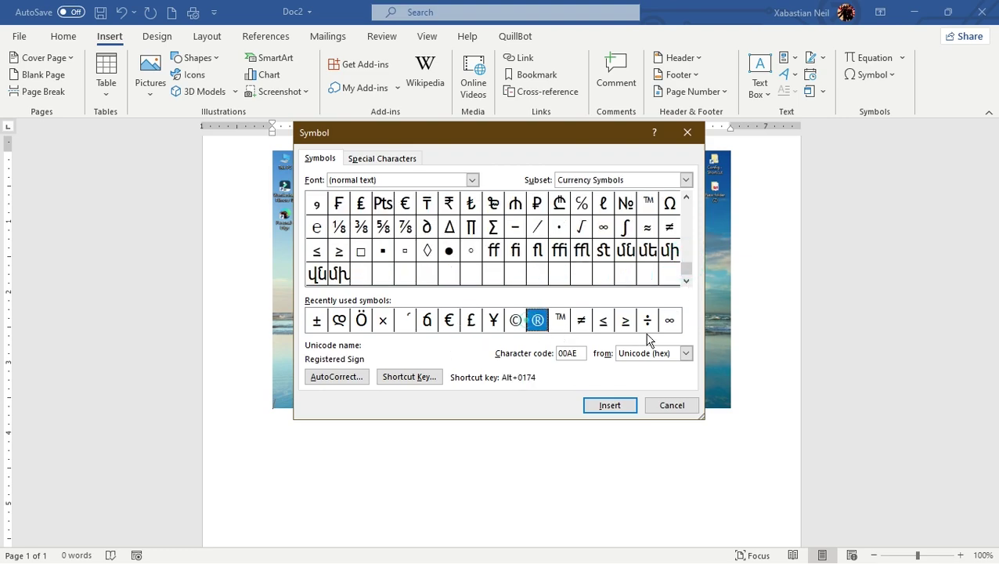
pyautogui.click(626, 319)
pyautogui.click(610, 406)
pyautogui.click(606, 408)
pyautogui.click(688, 132)
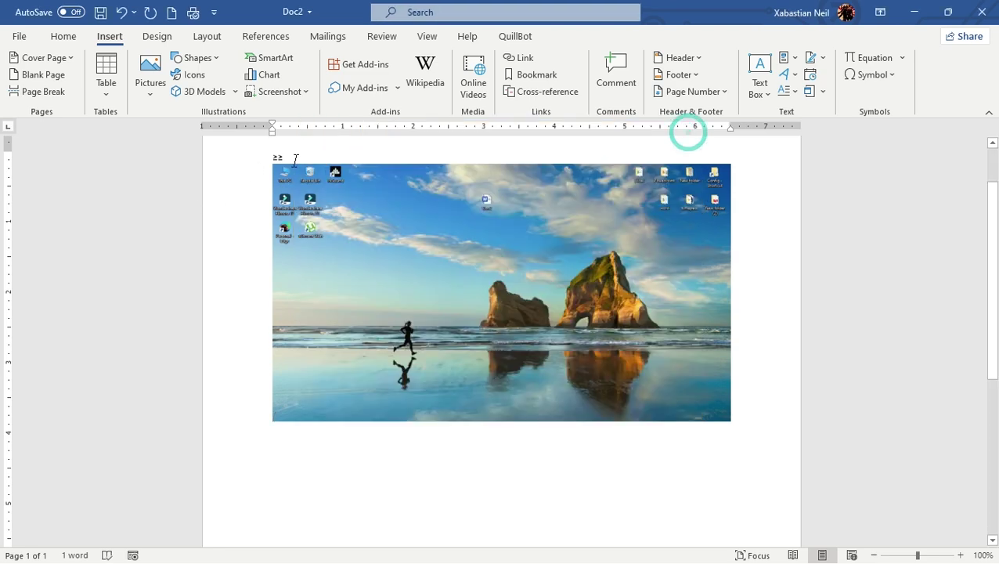
pyautogui.click(134, 158)
pyautogui.press('BackSpace')
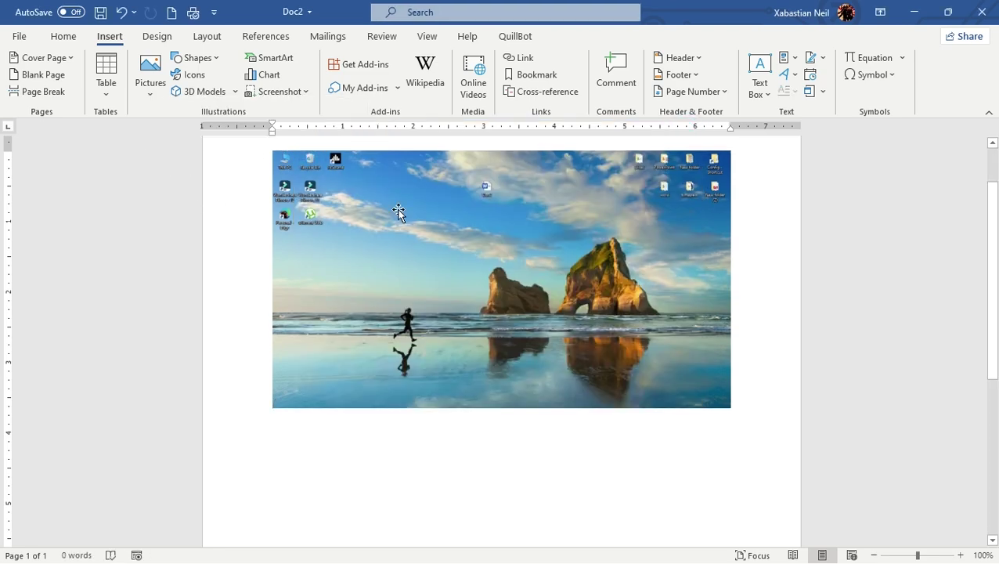
pyautogui.scroll(2, 398, 212)
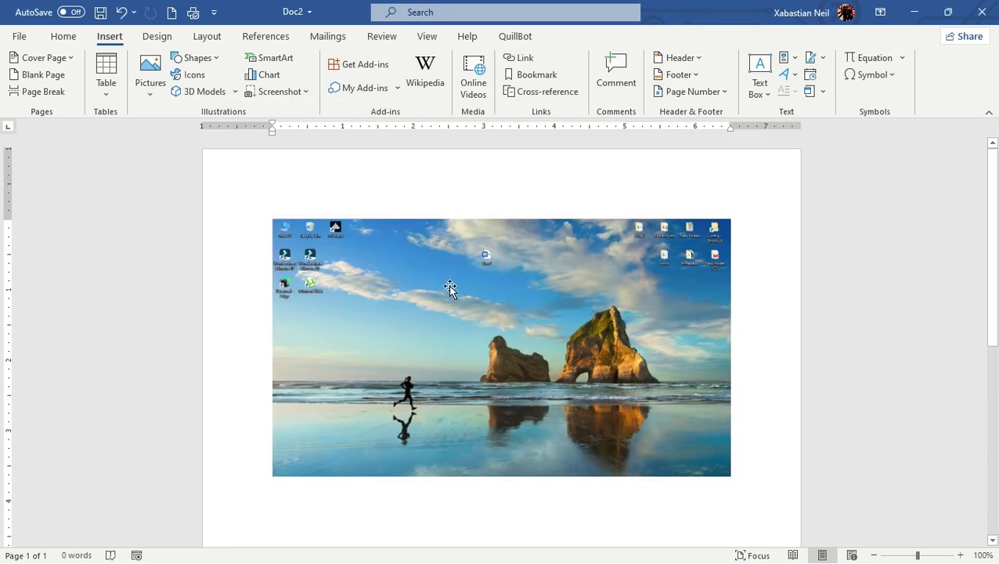